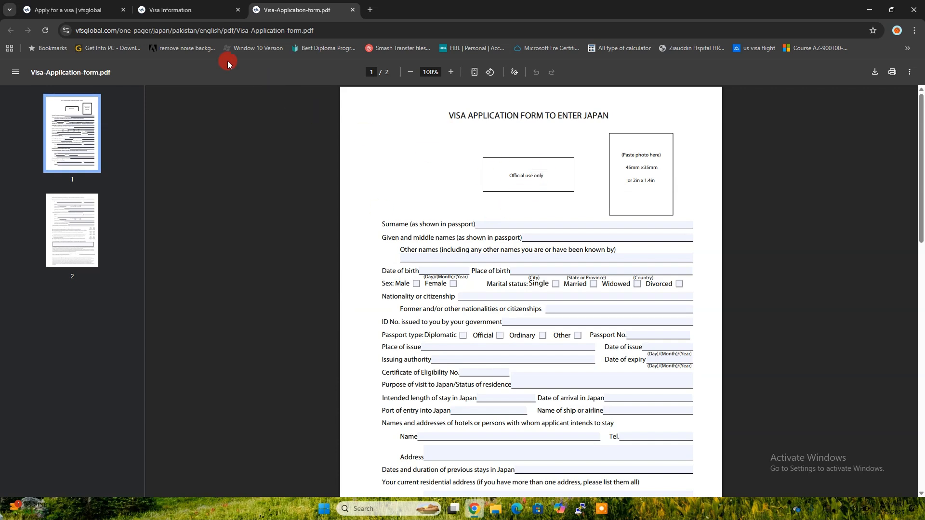
Step: From VFS Global's tourist visa download forms, open the Visa Application form PDF
click(67, 10)
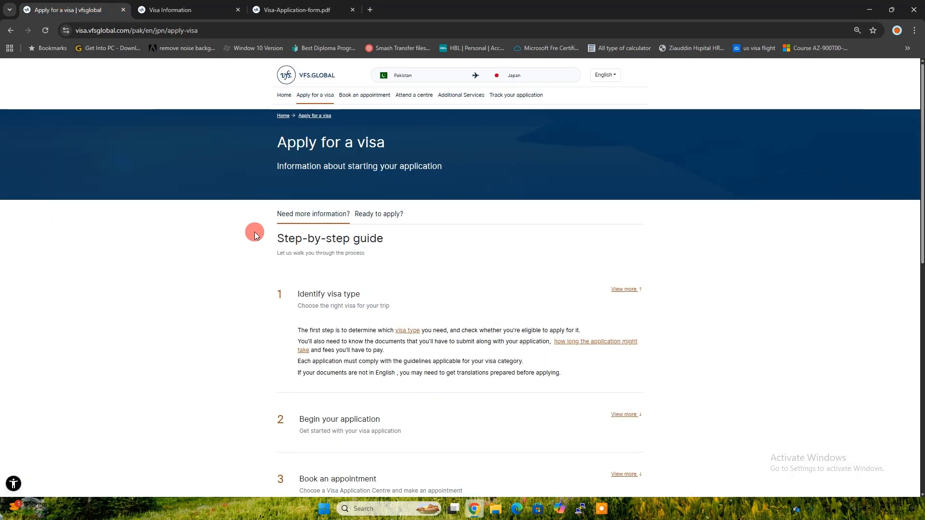
click(190, 7)
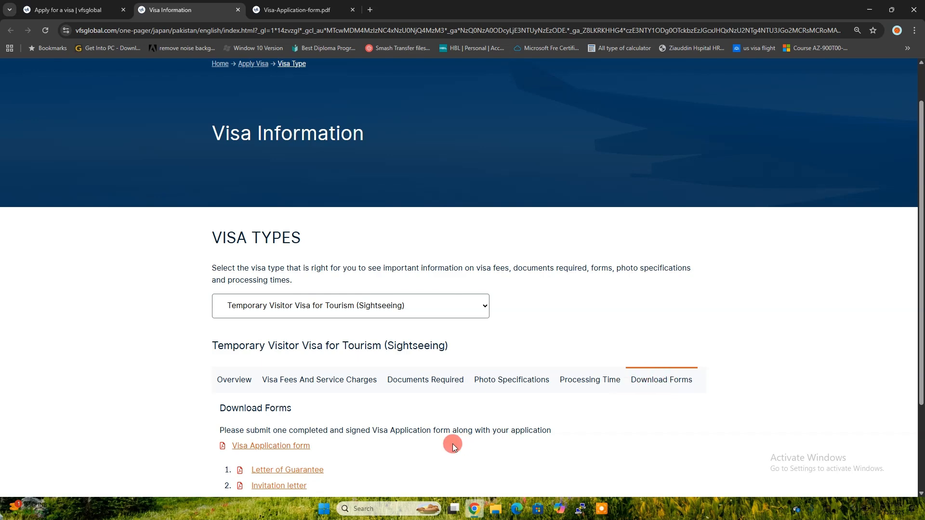
scroll(452, 444, down, 1)
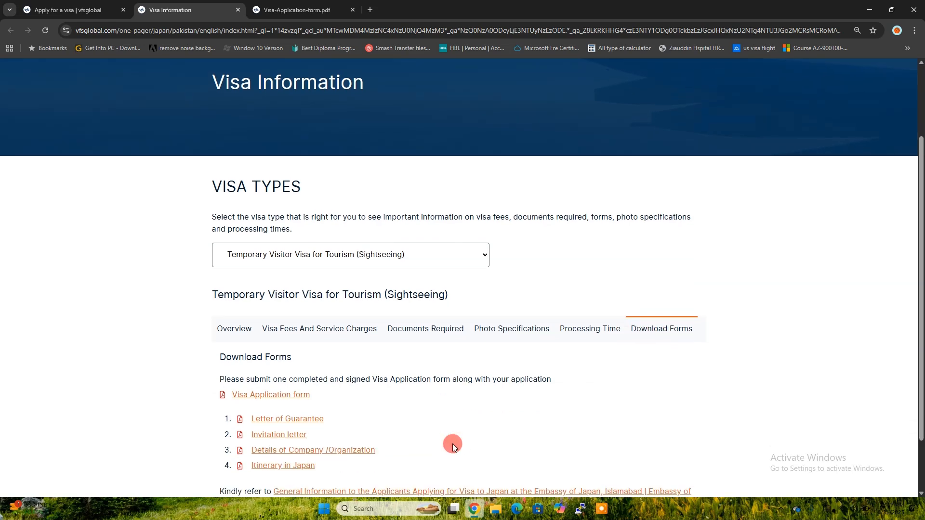
click(264, 395)
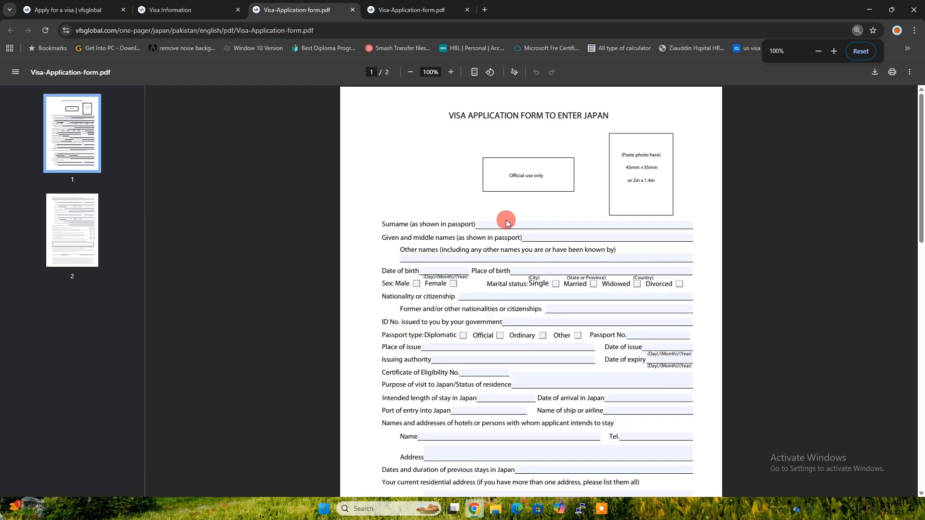
Step: Zoom the form in and type the applicant's surname into the Surname field
scroll(620, 179, up, 1)
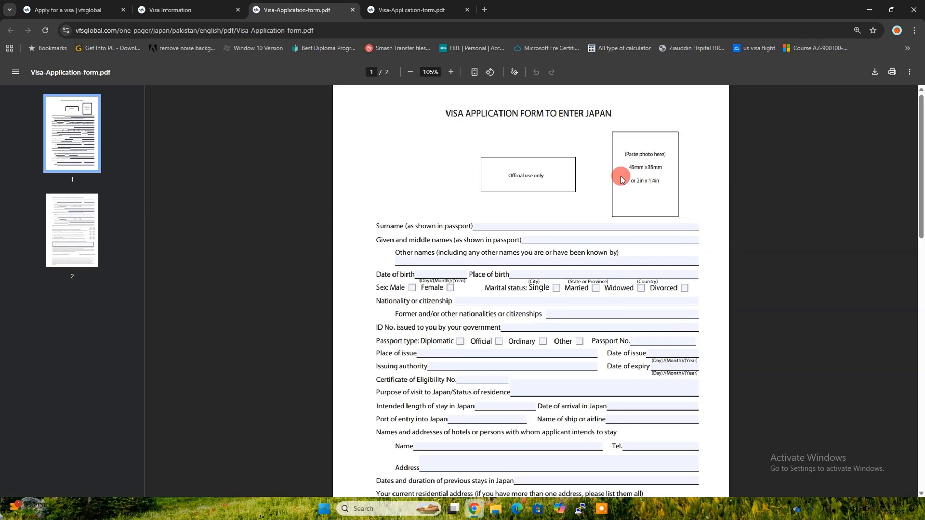
scroll(621, 180, up, 4)
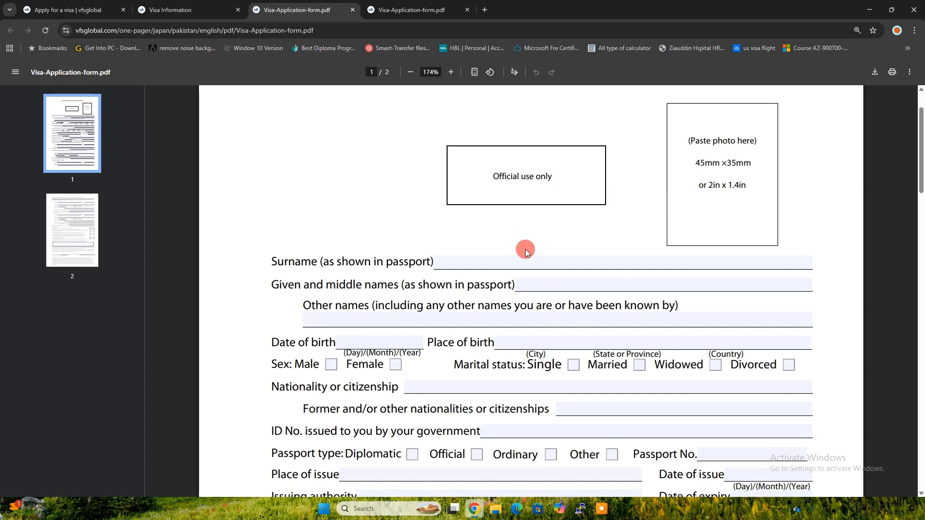
click(492, 261)
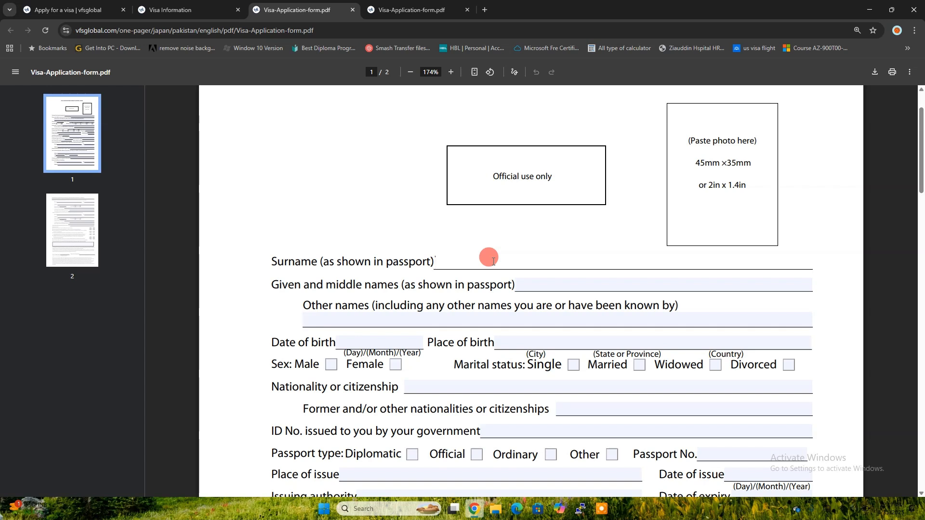
text(an)
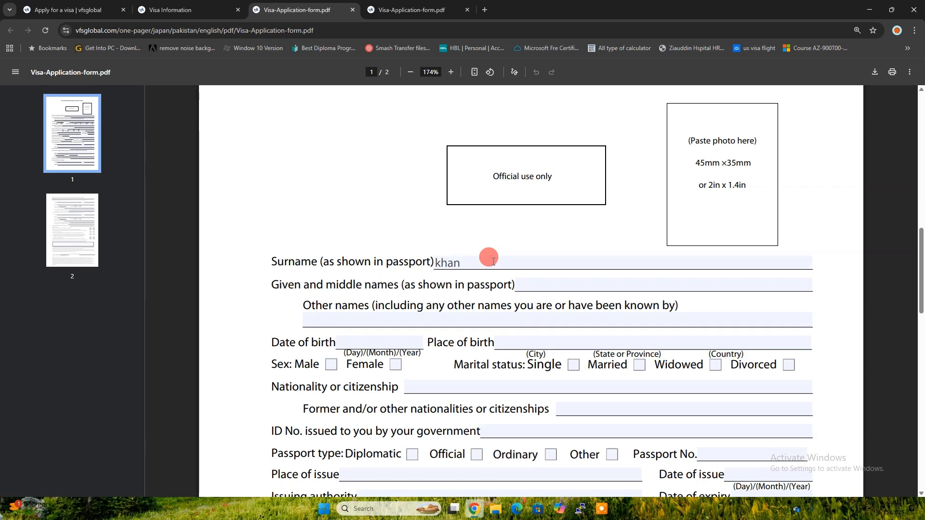
key(Tab)
scroll(493, 261, up, 3)
scroll(493, 261, up, 7)
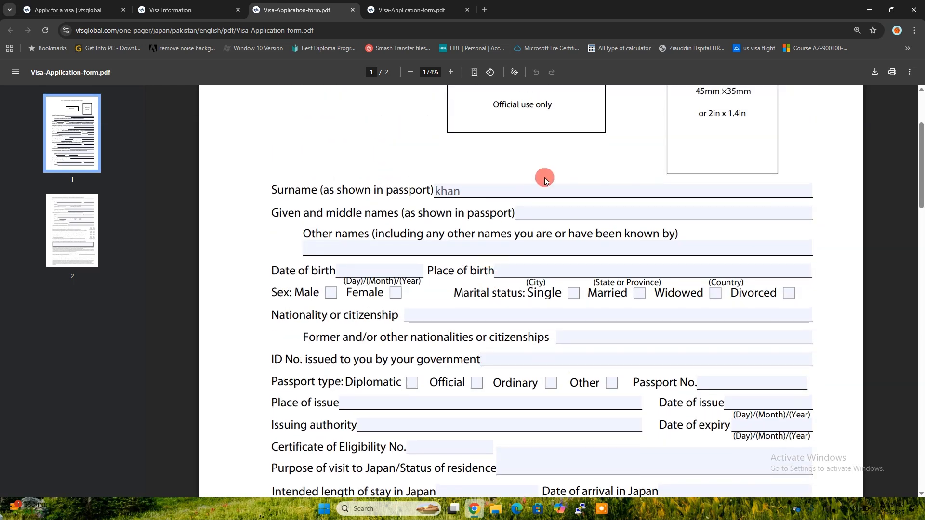
Step: Enter the applicant's given names and date of birth
click(528, 215)
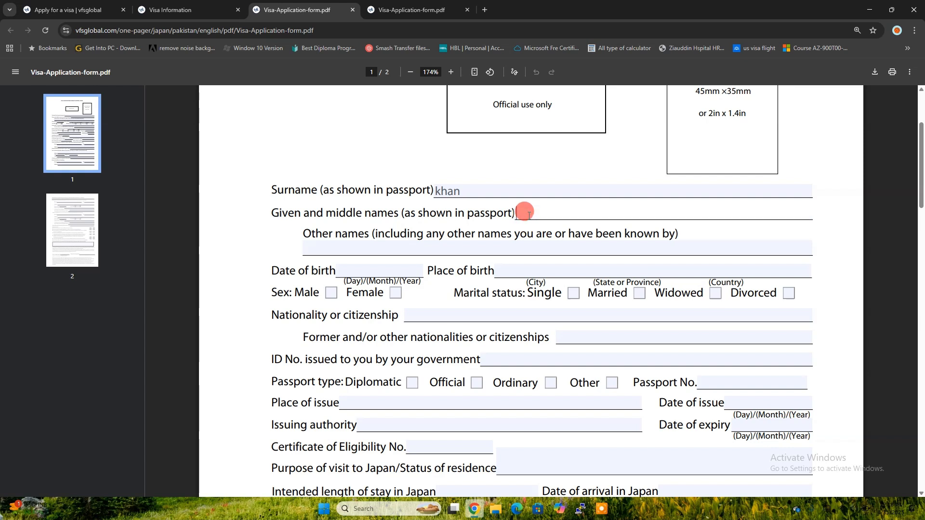
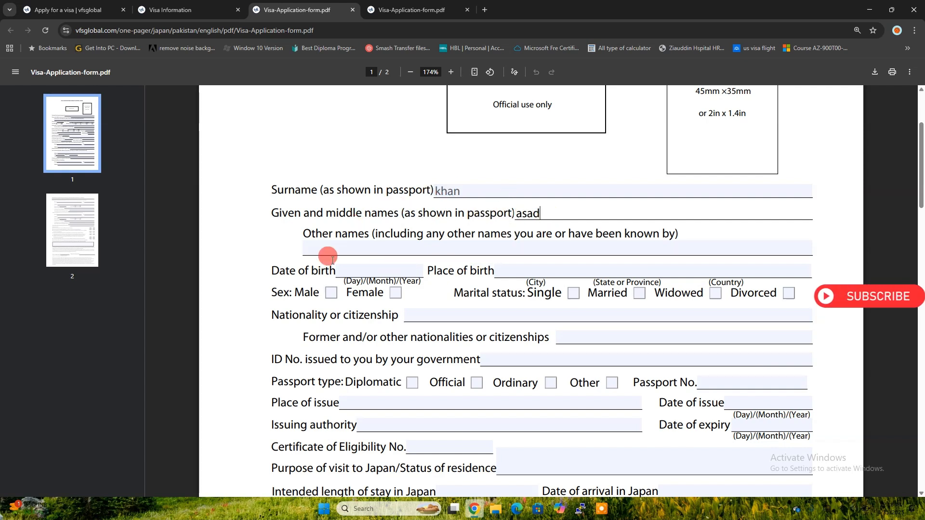
click(351, 271)
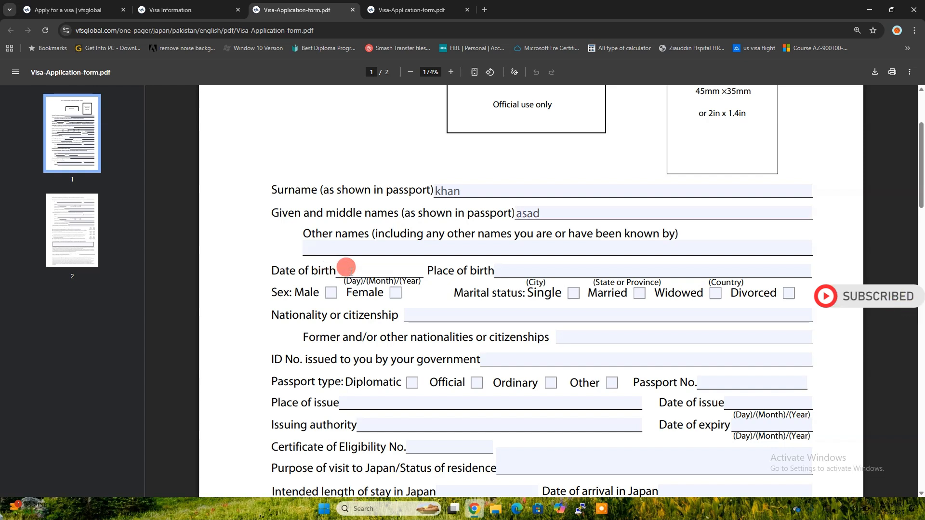
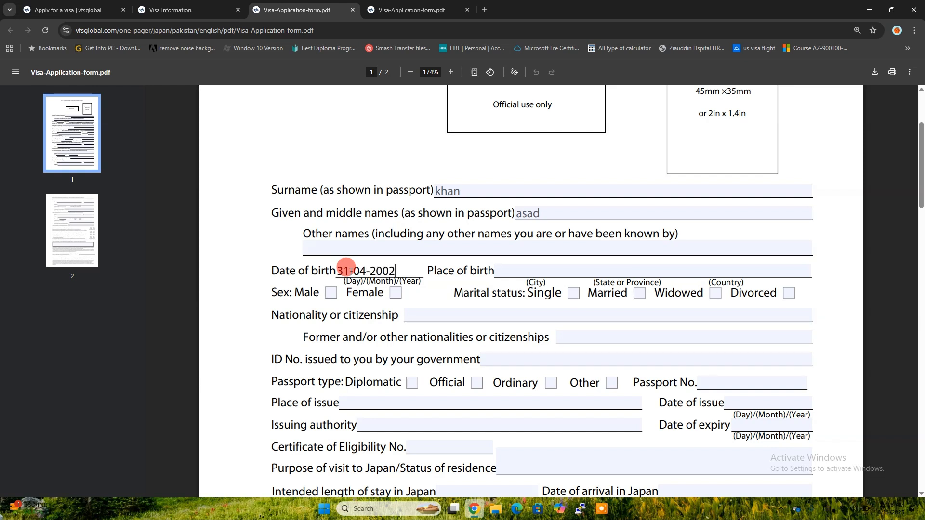
Step: Tick Male and Single, and complete the birthplace as Karachi, Sindh, Pakistan
click(533, 272)
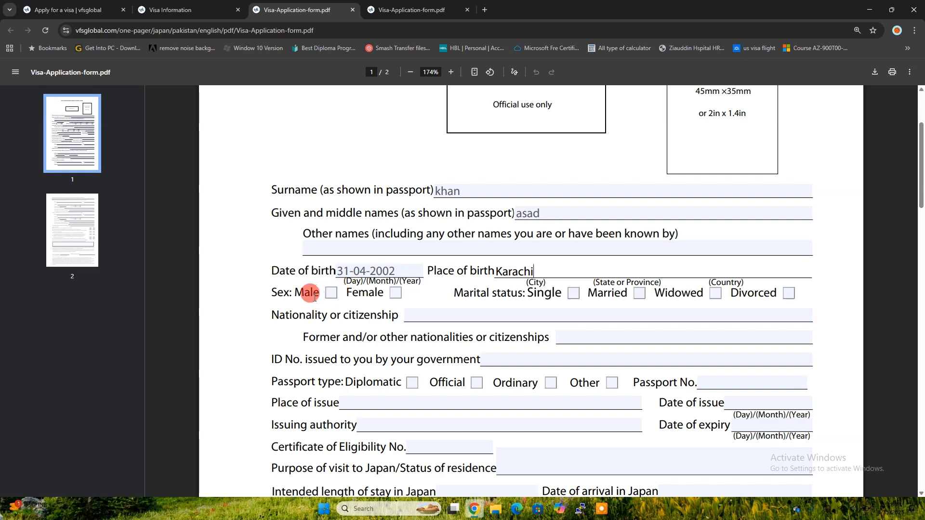
click(331, 293)
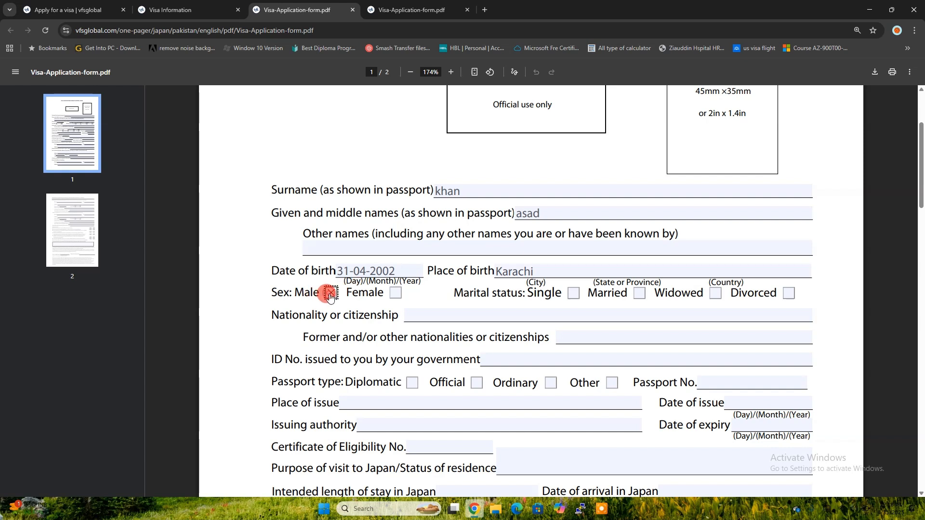
click(573, 293)
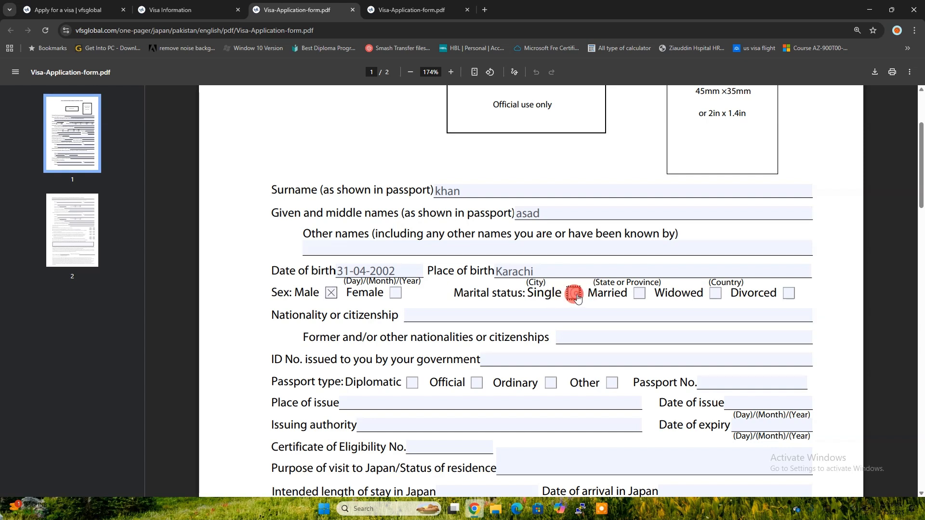
click(616, 269)
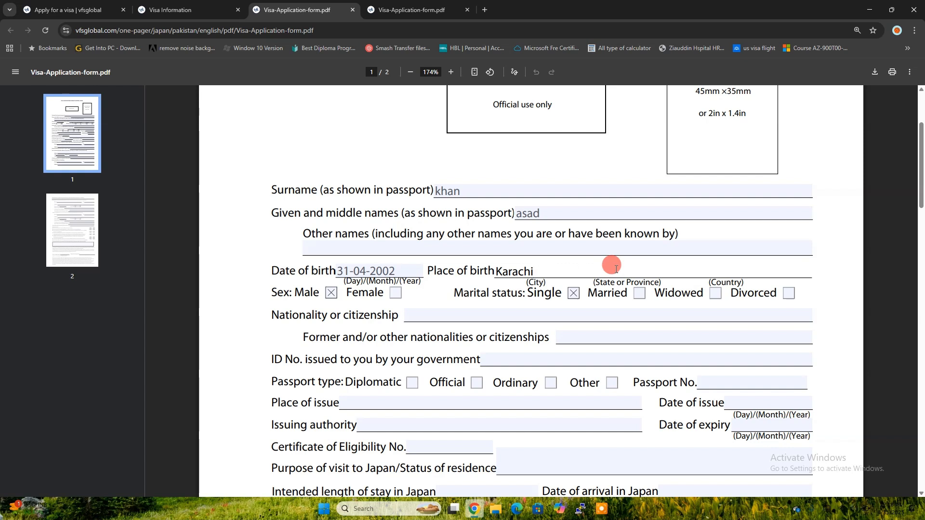
text(Sin)
text(s)
text(h )
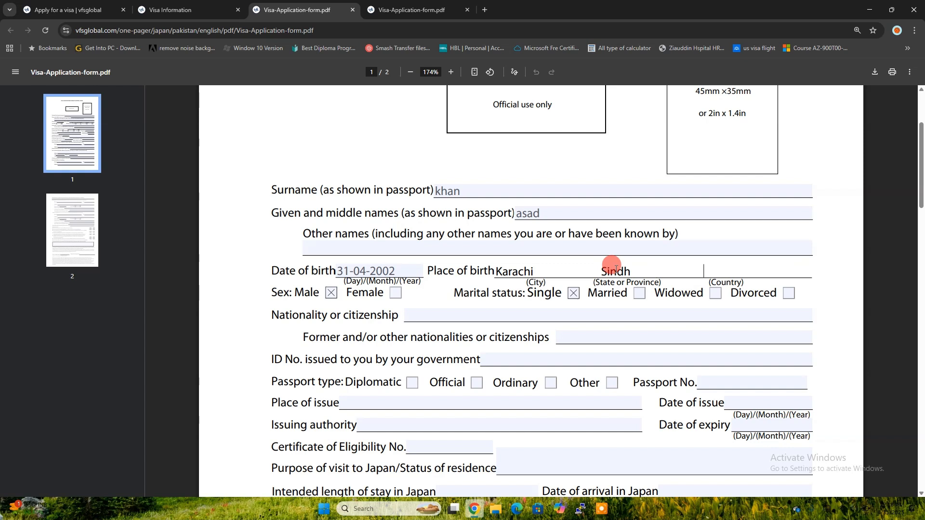
text(                           Pa)
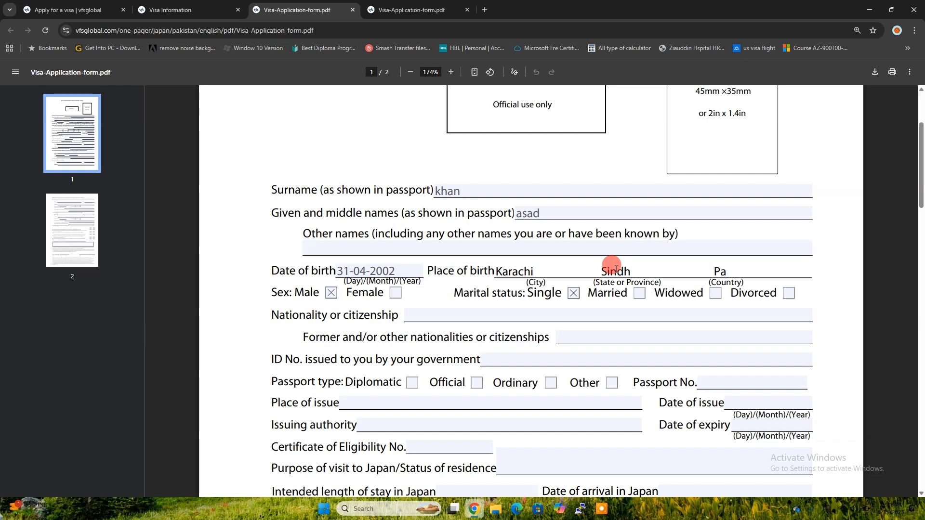
text(kistan)
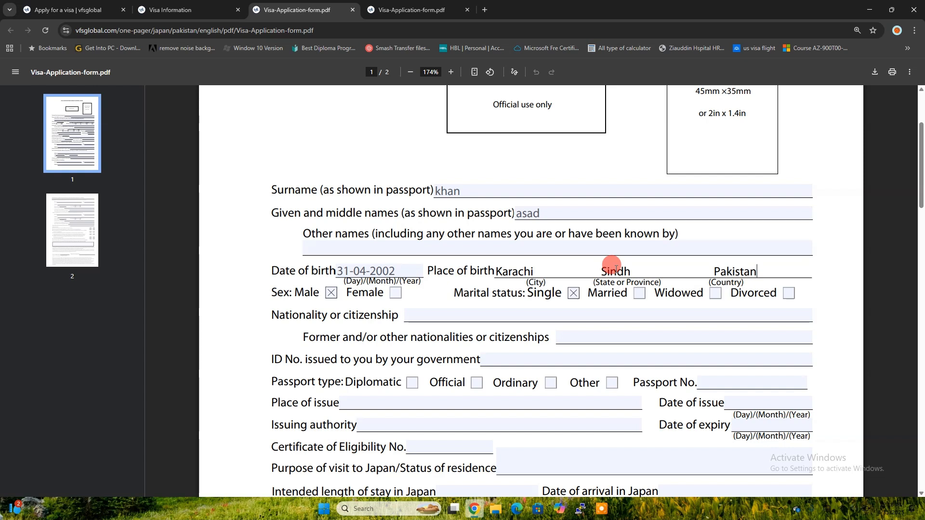
scroll(610, 268, down, 1)
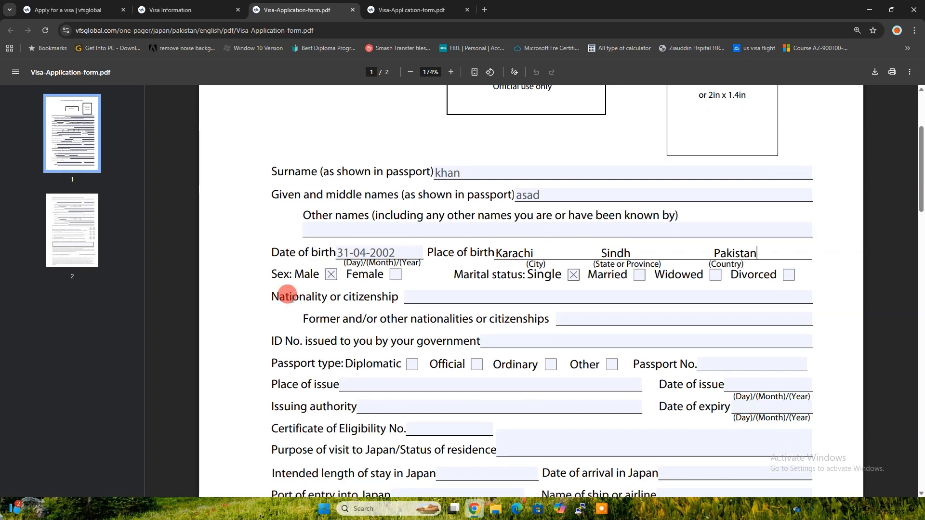
Step: Type pakistan as nationality and enter the applicant's government-issued ID number
click(448, 295)
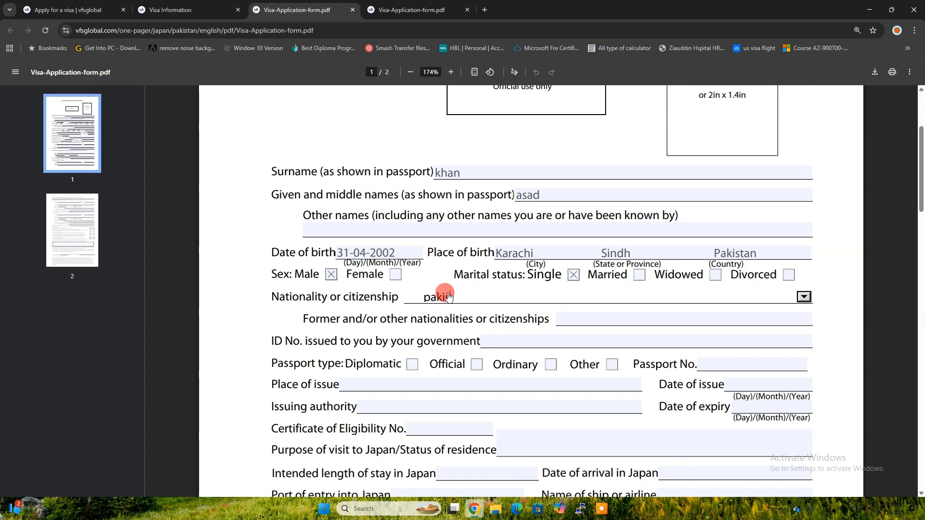
text(pakistan)
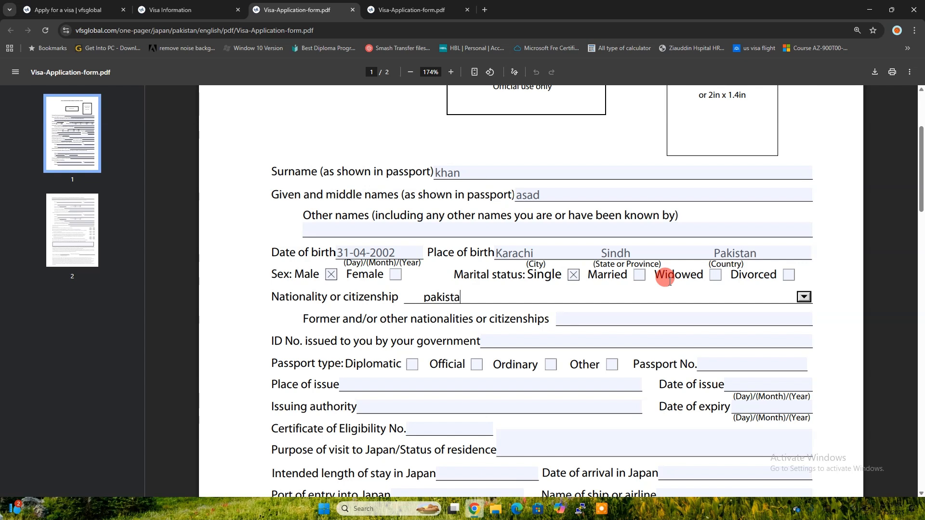
click(595, 323)
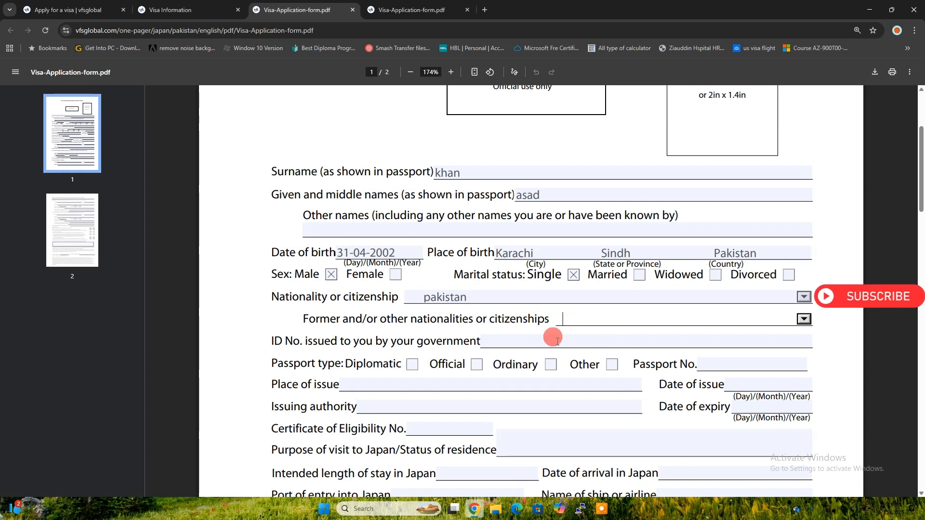
click(535, 342)
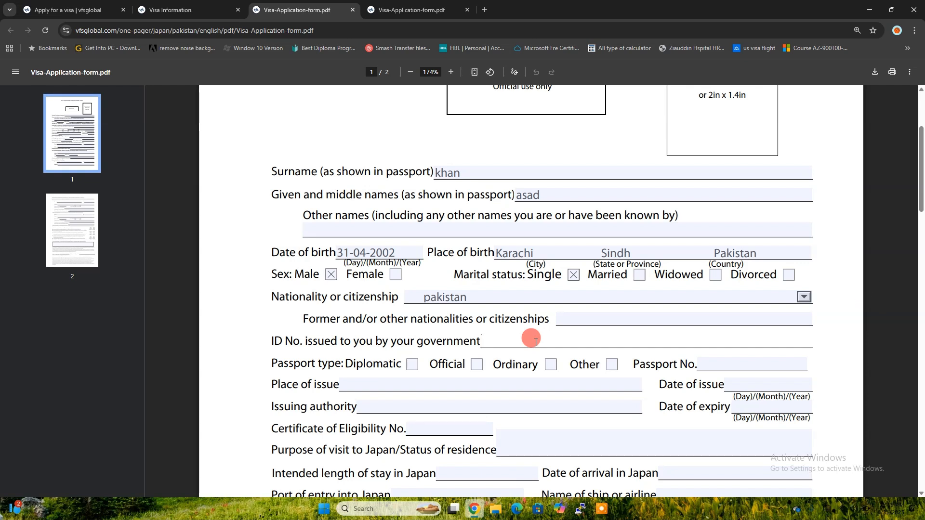
click(581, 512)
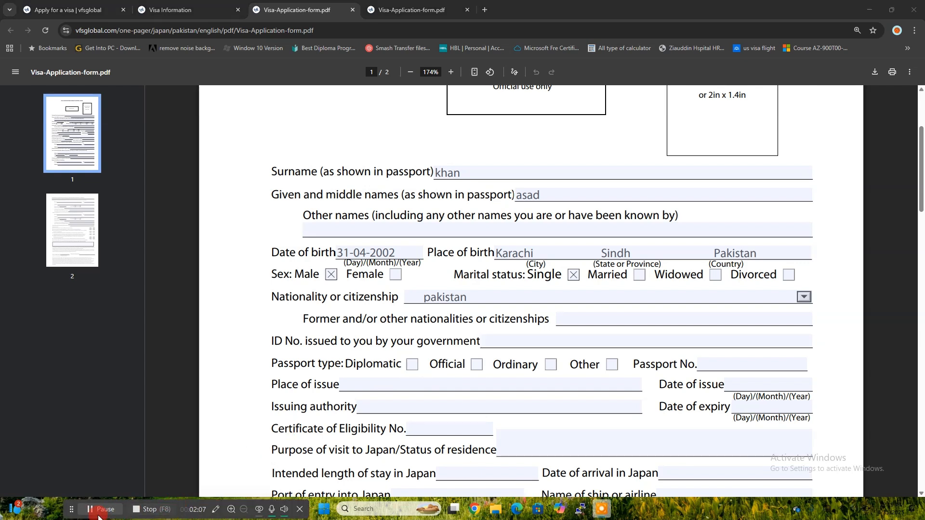
click(426, 338)
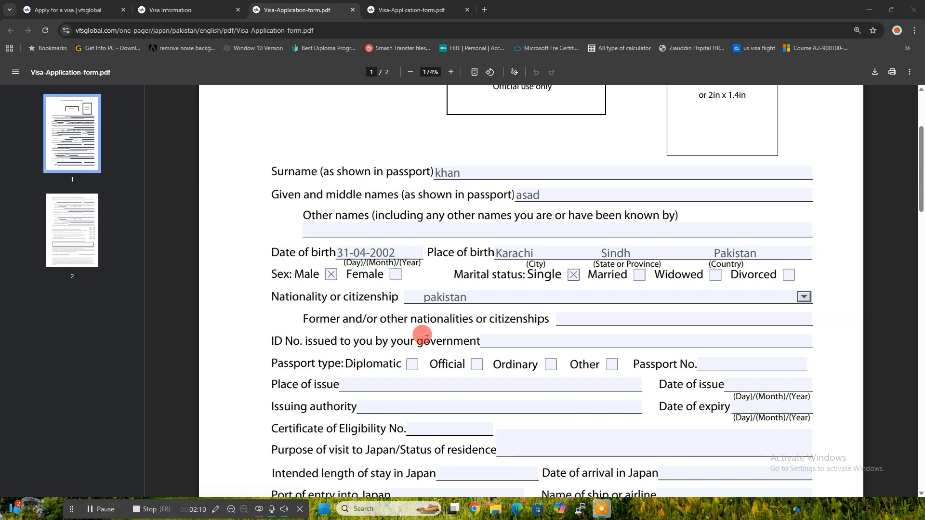
click(512, 345)
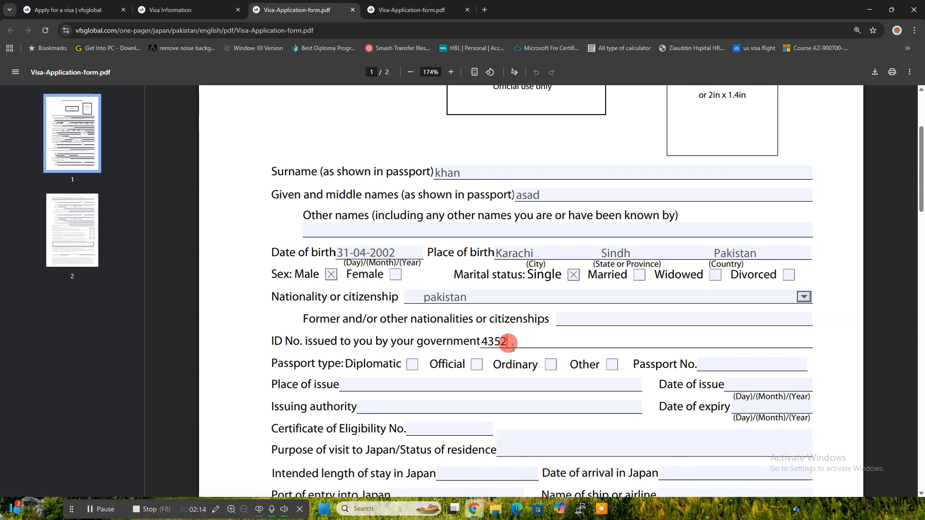
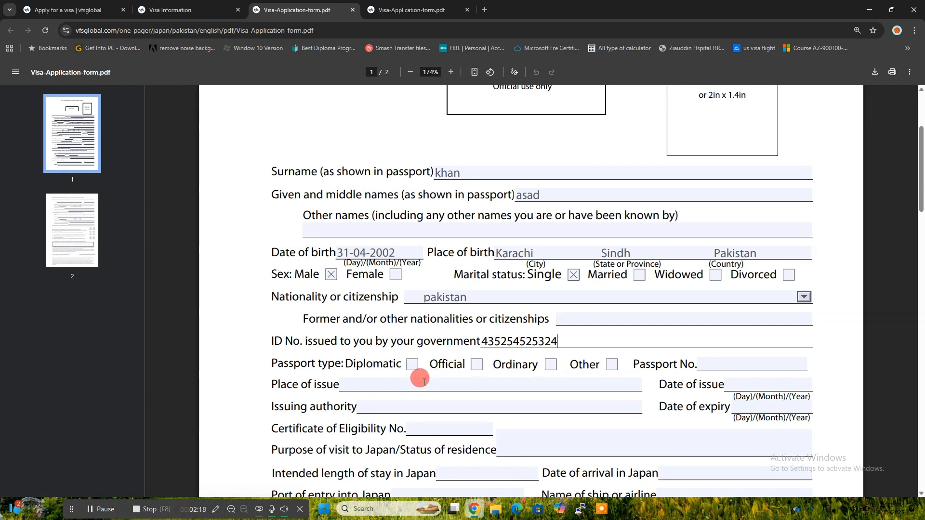
Step: Mark the passport as Official and enter its number and place of issue Karachi
click(477, 365)
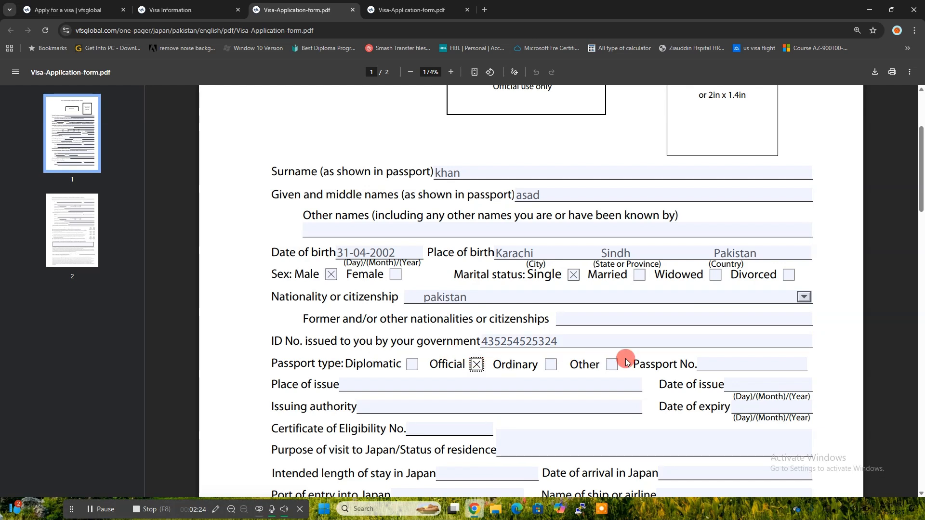
click(725, 361)
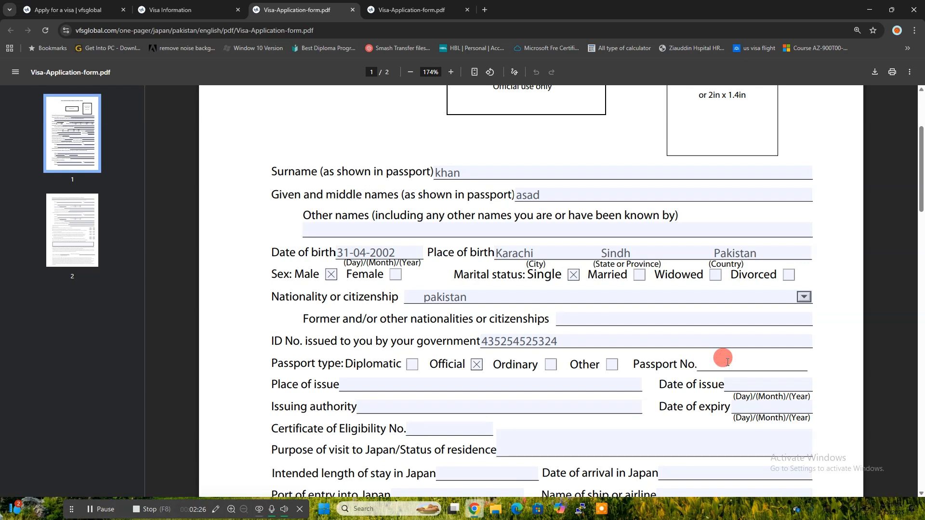
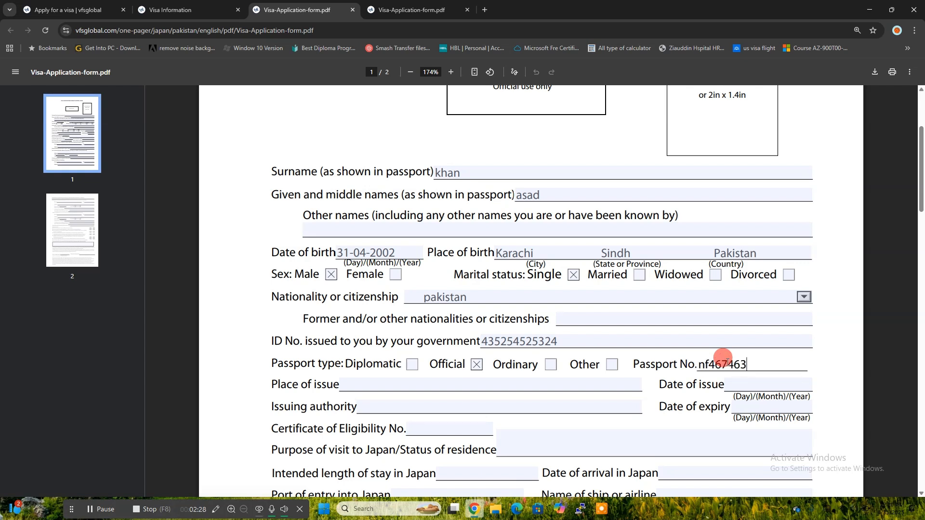
click(523, 384)
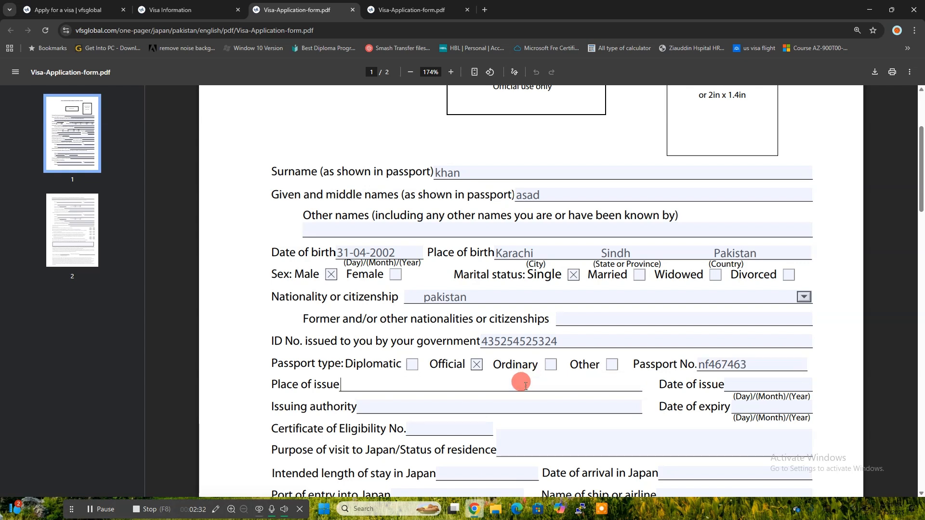
text(Karachi)
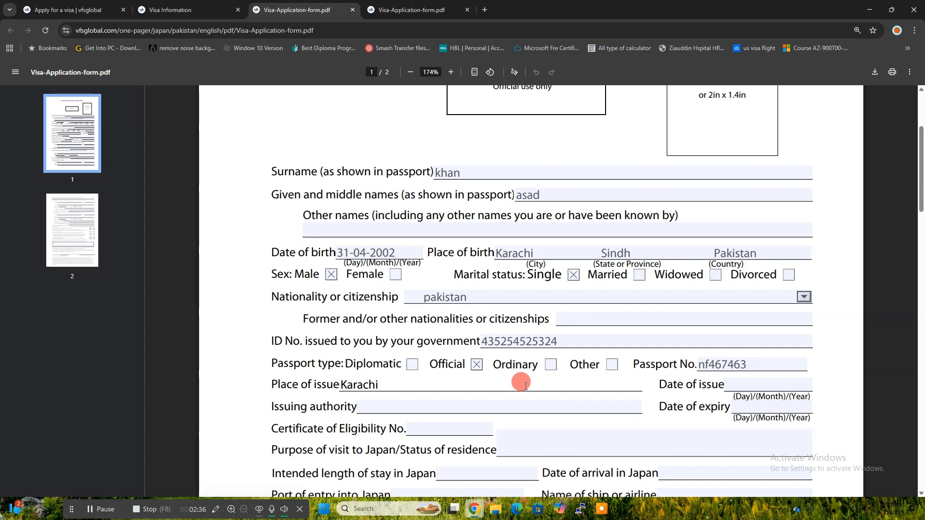
Step: Enter passport issue date 22-03-2022, expiry 23-03-2028 and authority Goverment of Pakistan
click(742, 387)
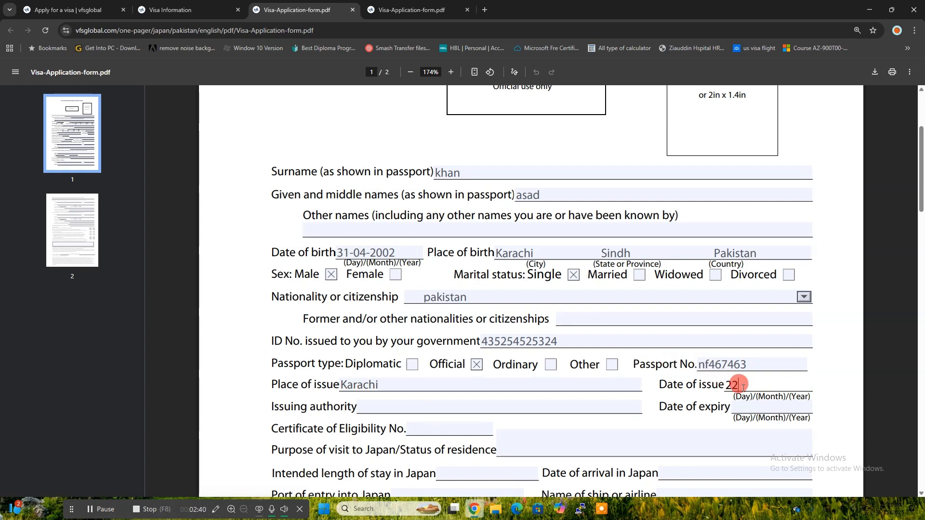
text(22-03-2022)
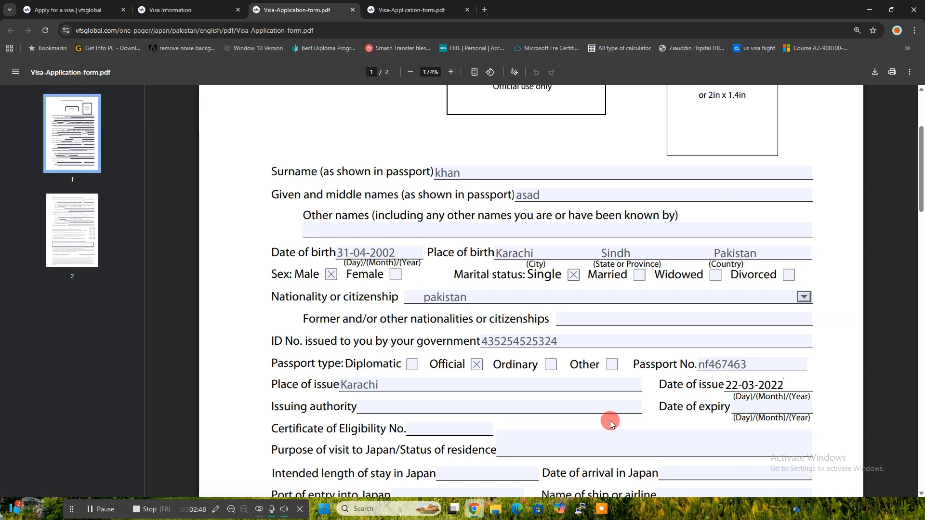
click(745, 406)
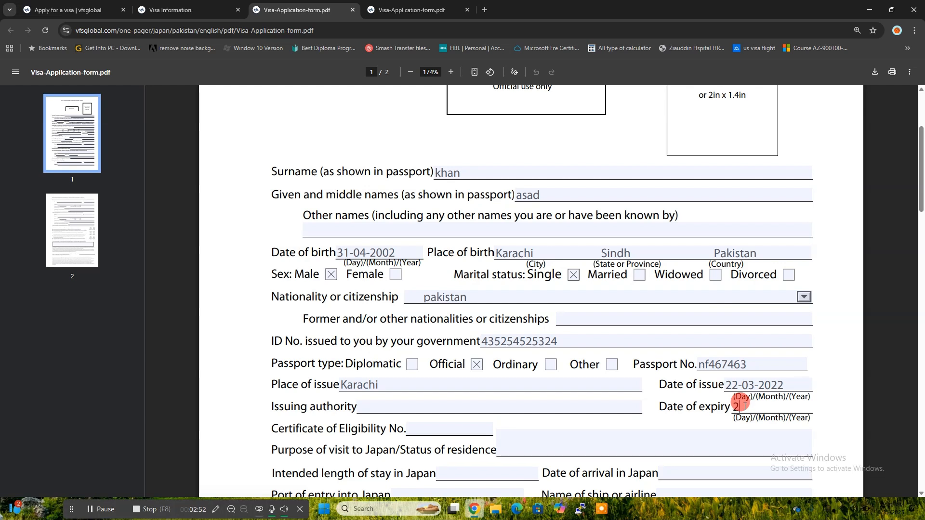
text(23-03-202)
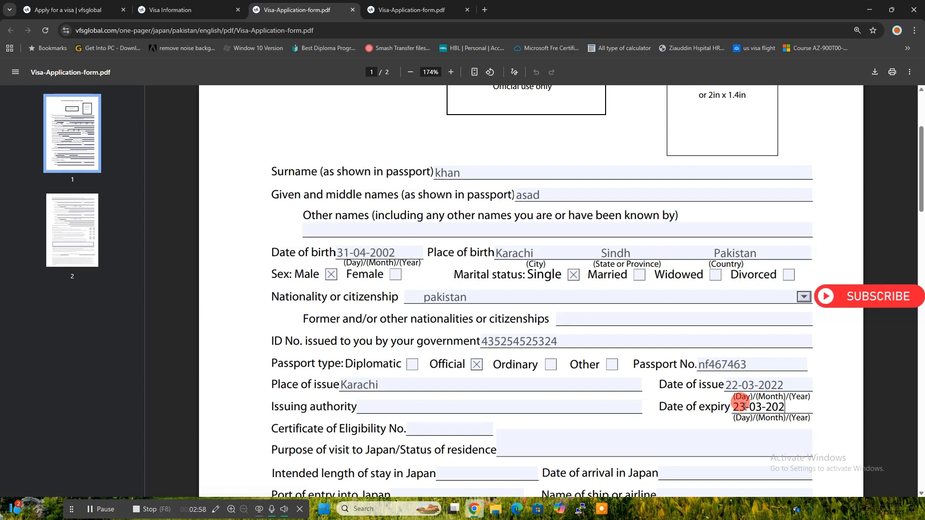
text(8)
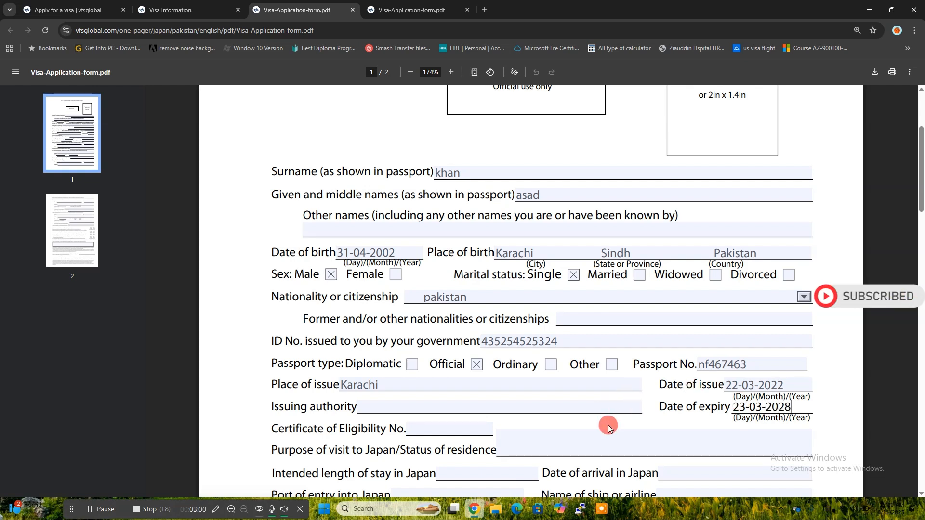
click(490, 408)
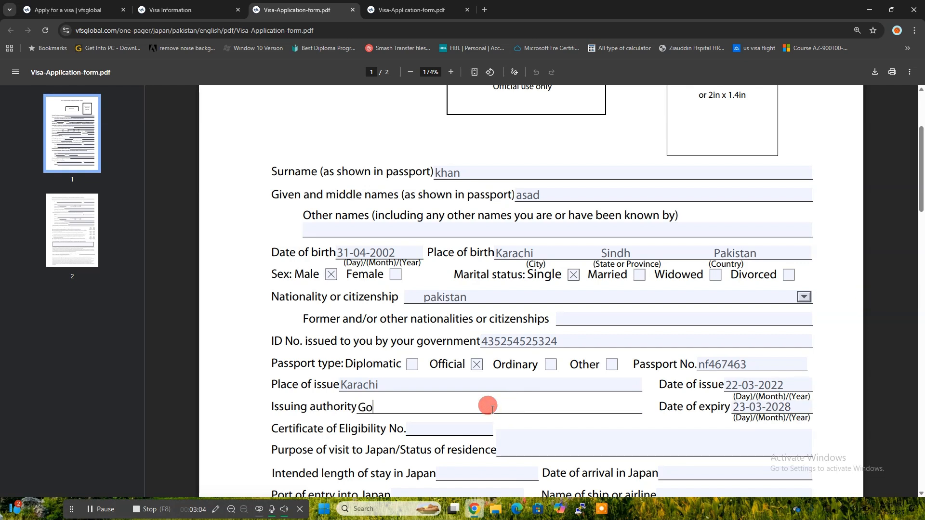
text(Goverment)
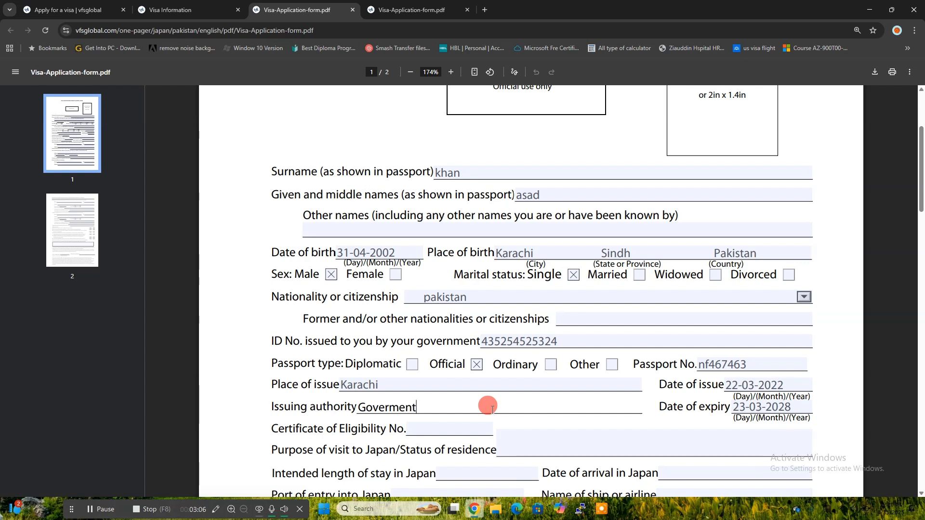
text( of)
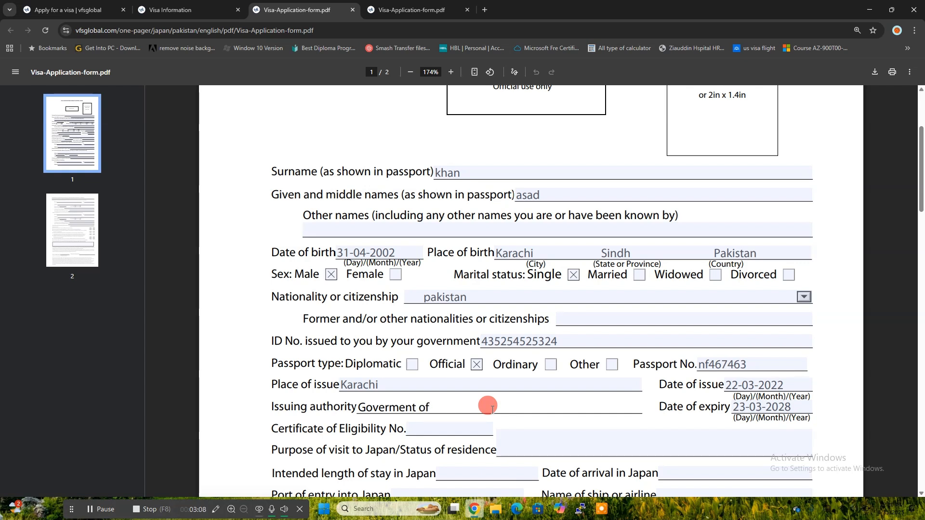
text( Pakistan)
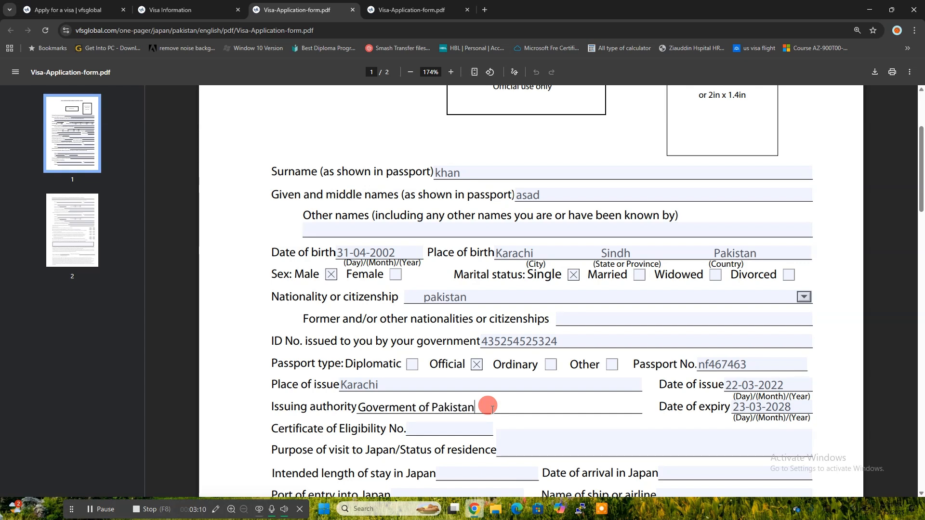
scroll(491, 408, down, 1)
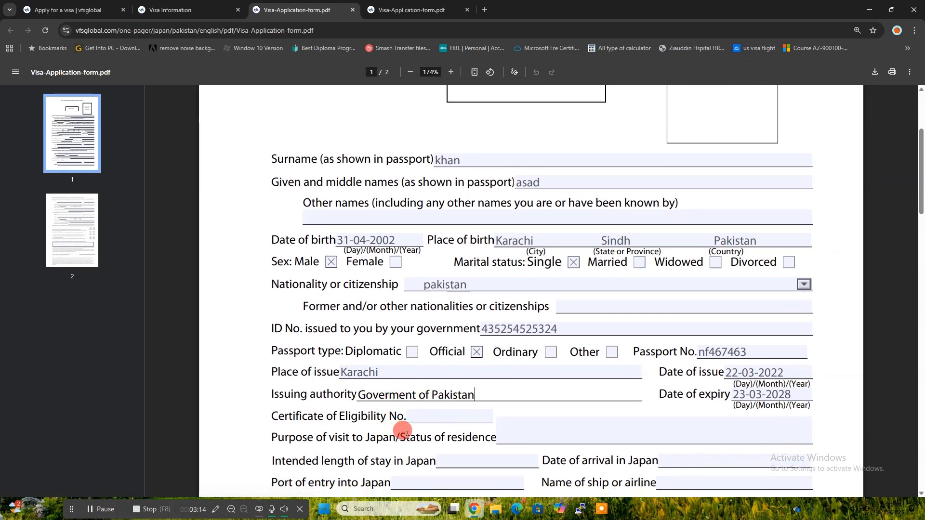
click(416, 417)
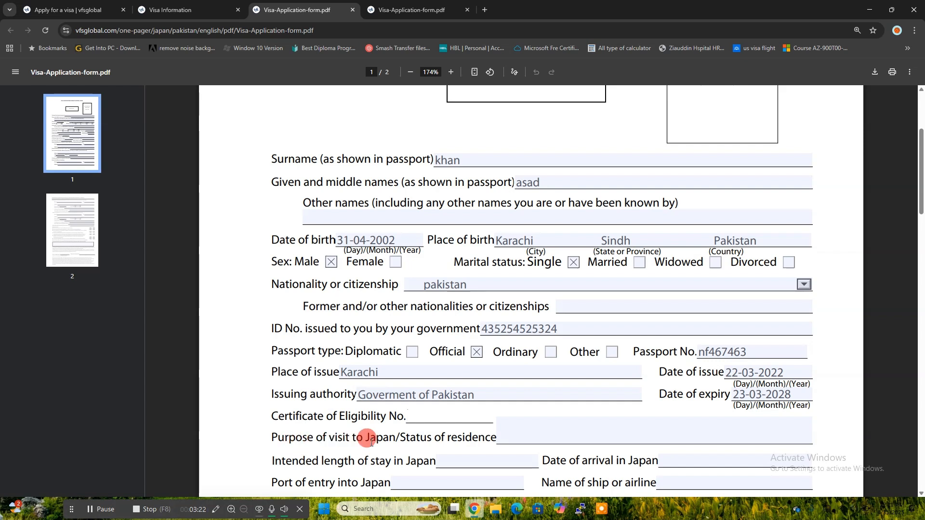
Step: Enter tourism as the purpose of visit and 7 days as the length of stay
click(510, 436)
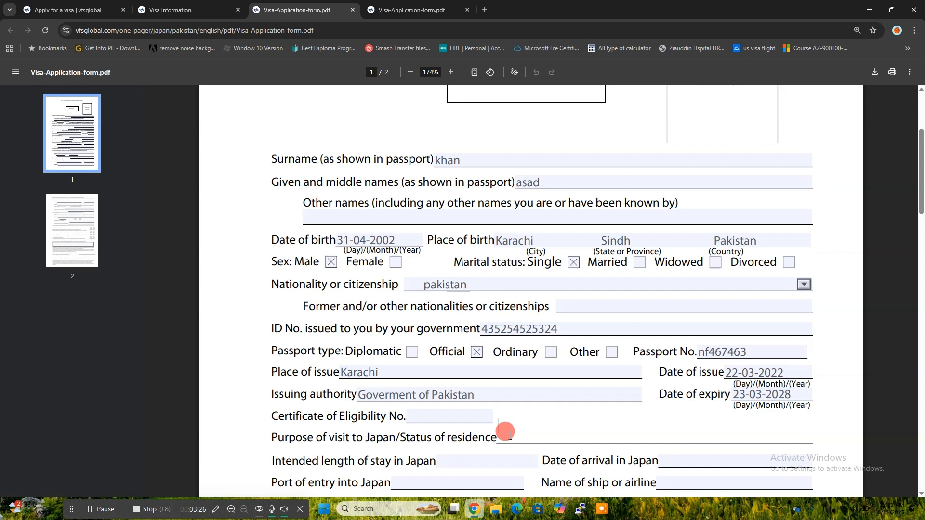
text(to)
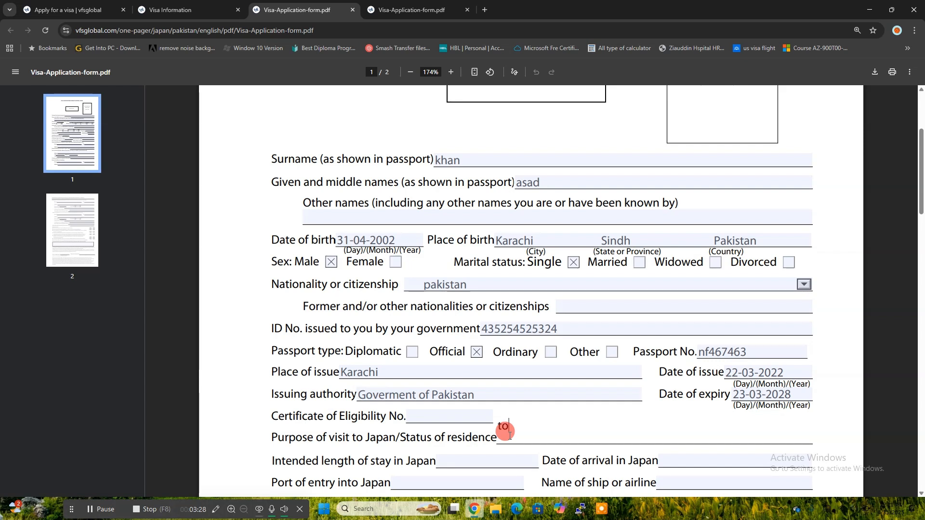
text(urism)
scroll(506, 427, down, 1)
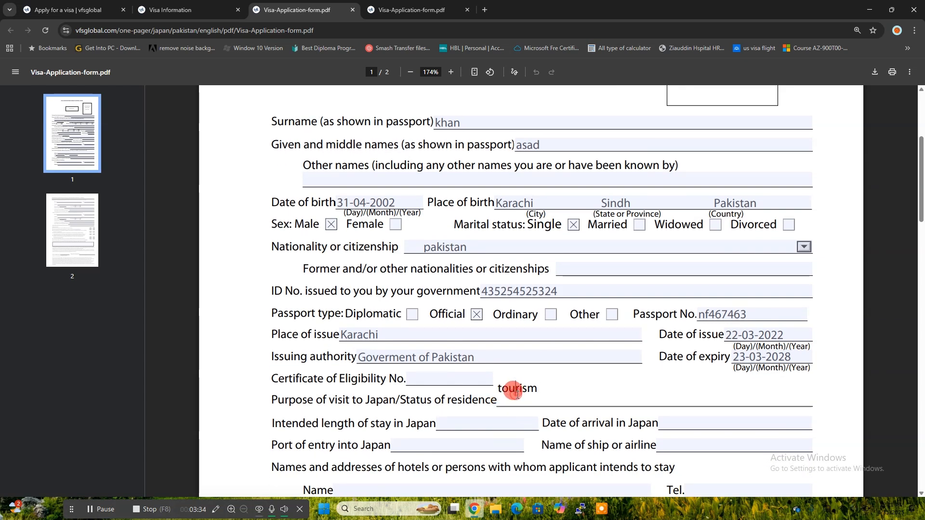
click(448, 428)
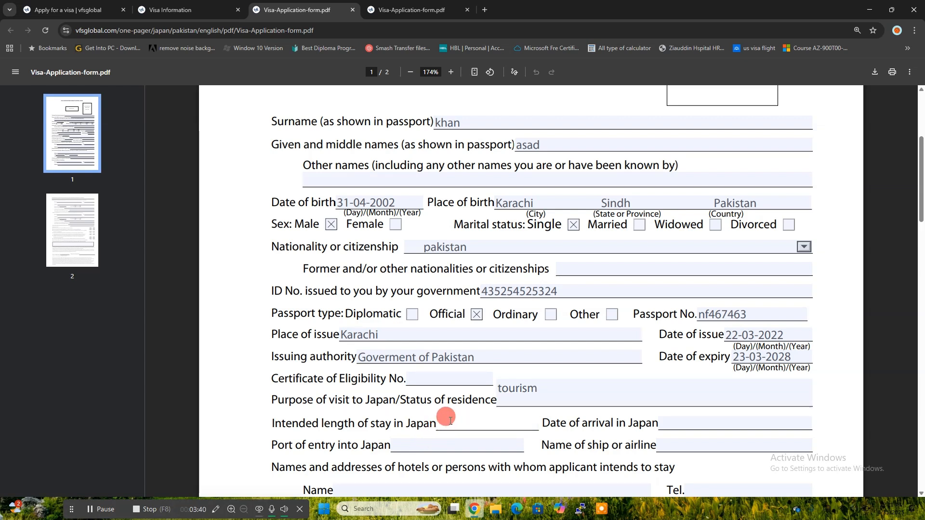
text(7)
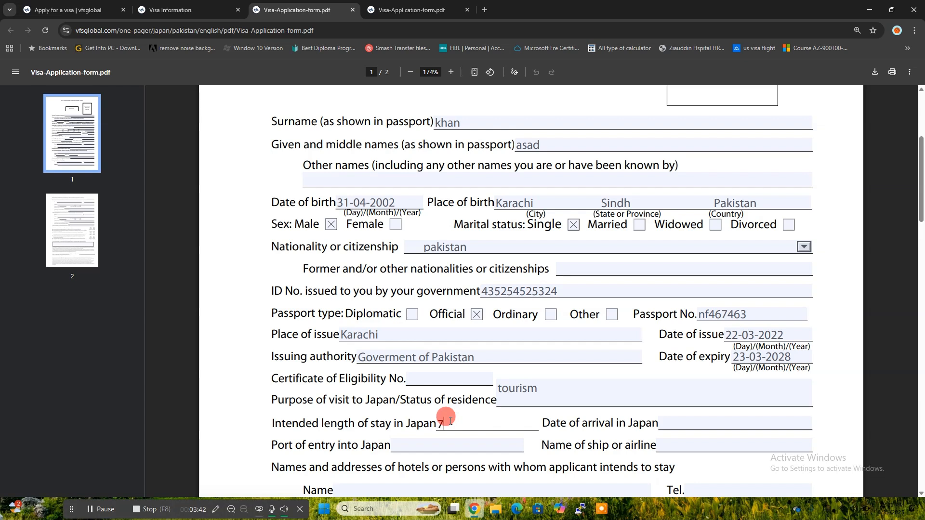
key(BackSpace)
key(BackSpace)
text(7 days)
Step: Enter arrival date 03-01-2026, port of entry Narita Airport and airline jal006
click(672, 420)
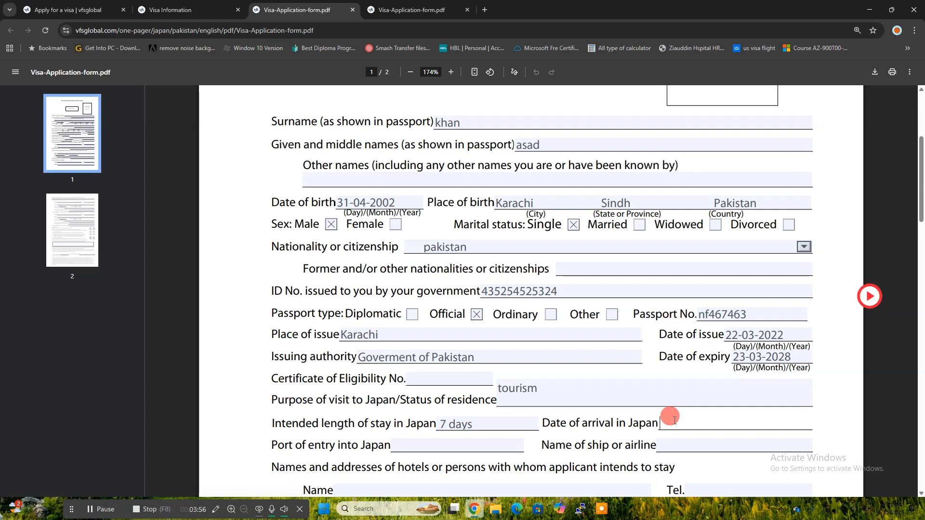
text(0)
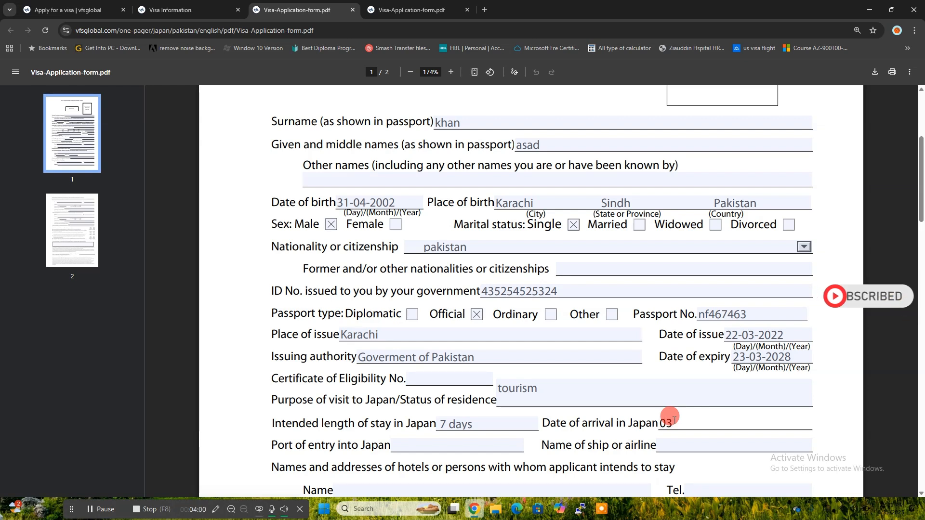
text(3-0)
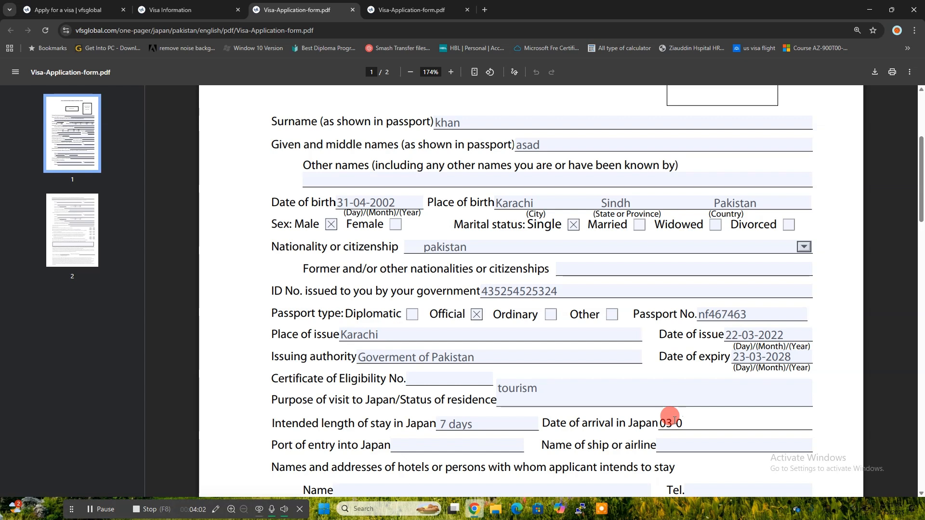
text(1-202)
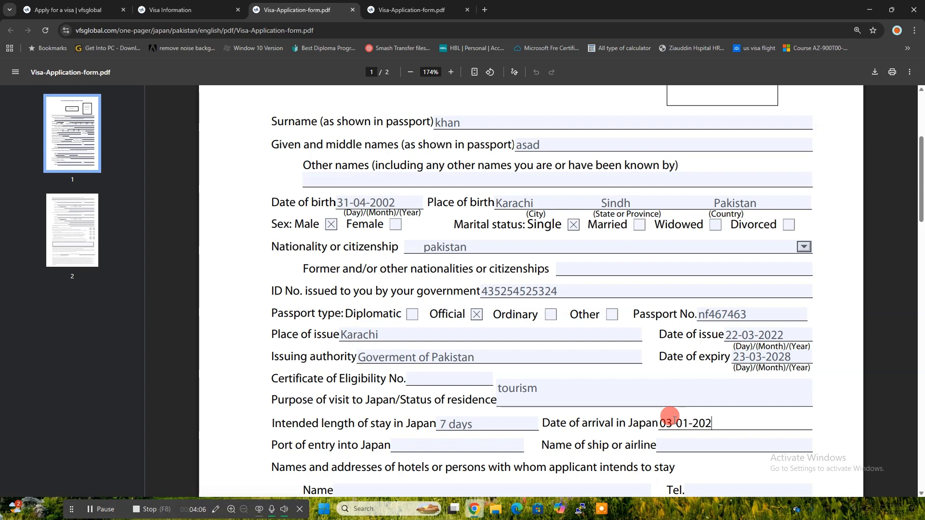
text(6)
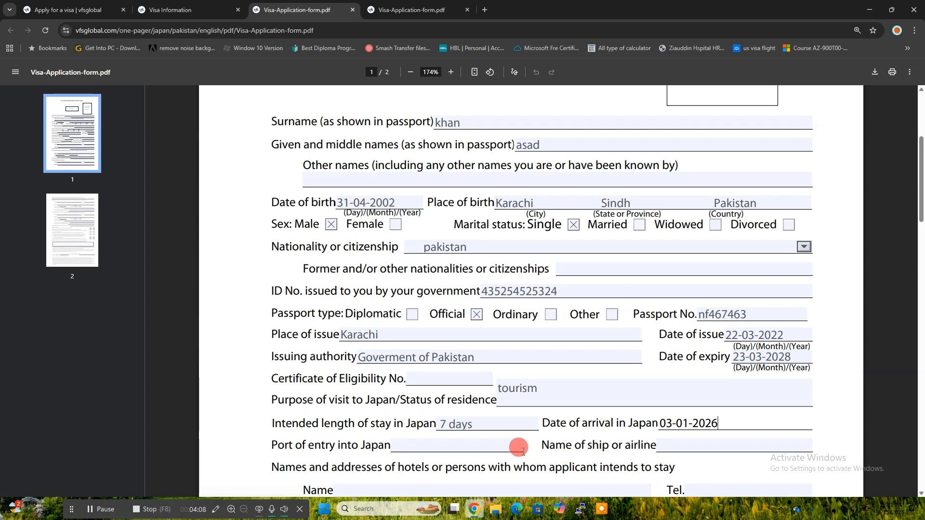
click(434, 448)
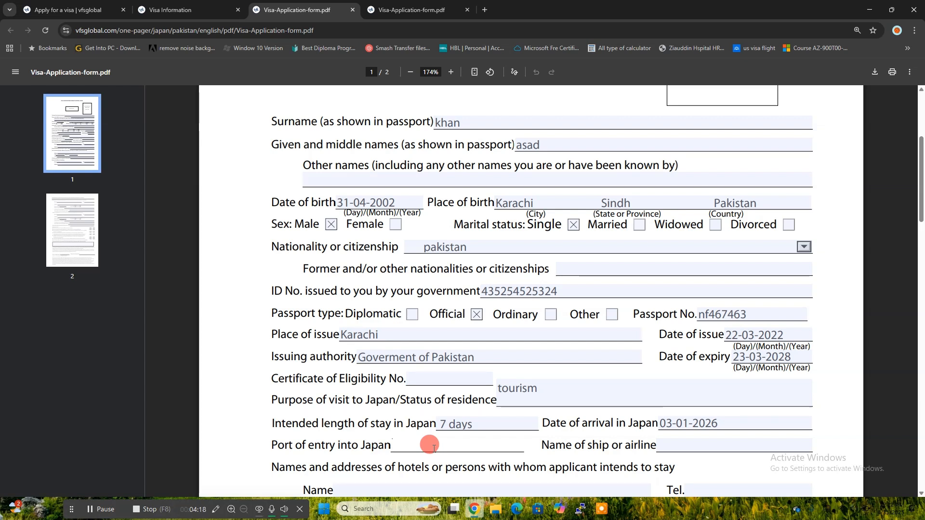
text(Nari)
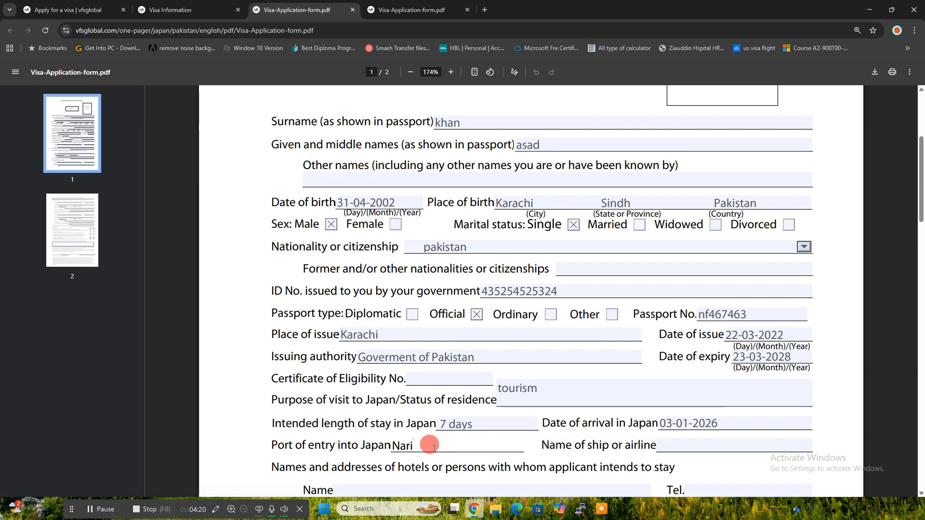
text(ta A)
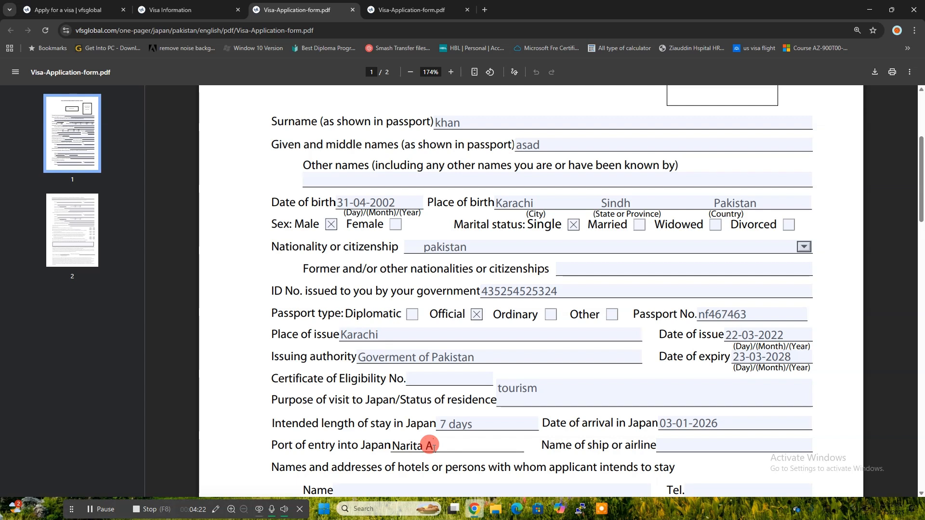
text(irport)
click(674, 442)
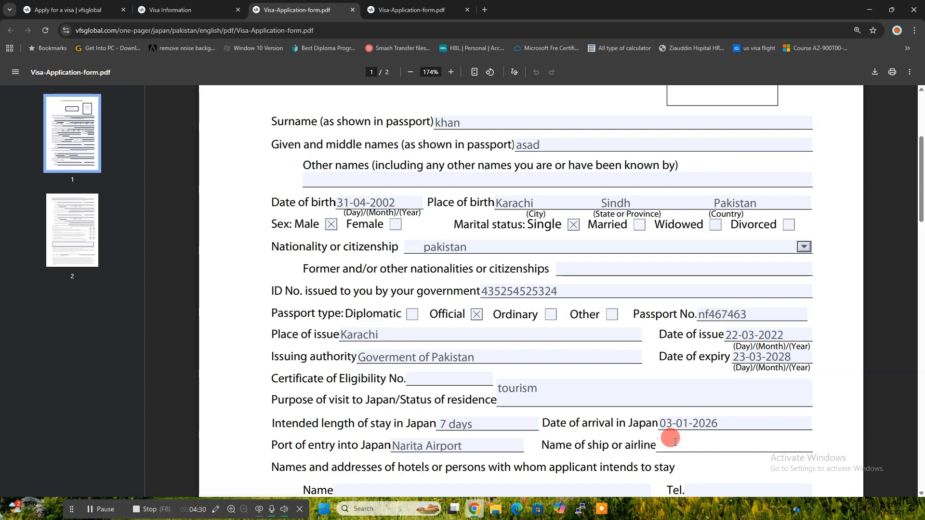
text(jal00)
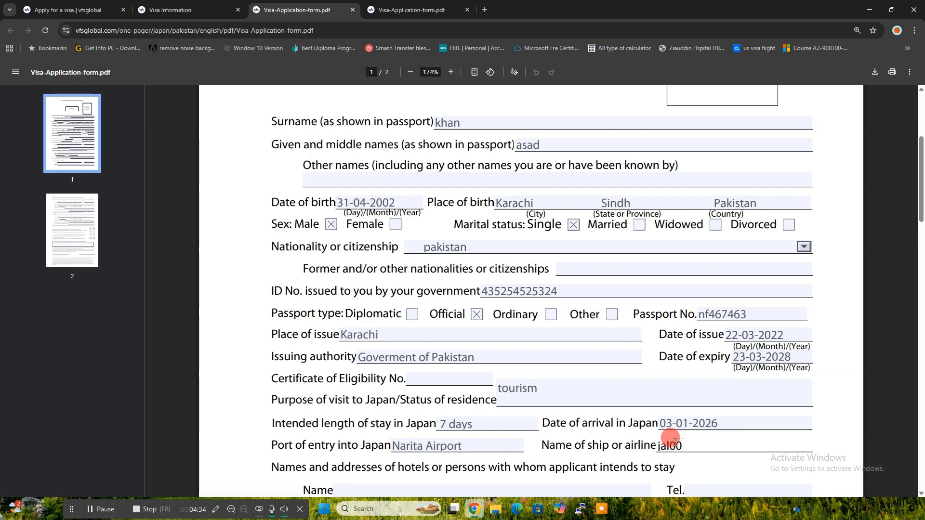
text(6)
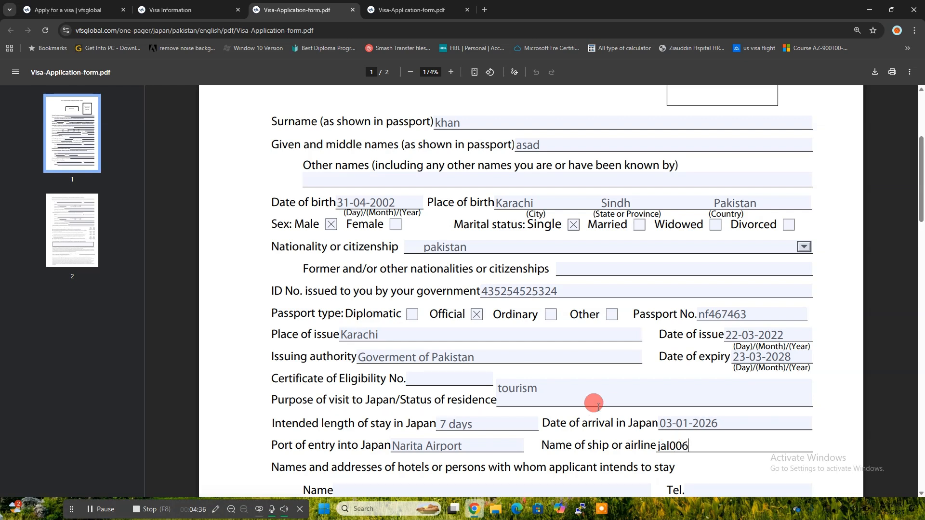
scroll(595, 407, down, 3)
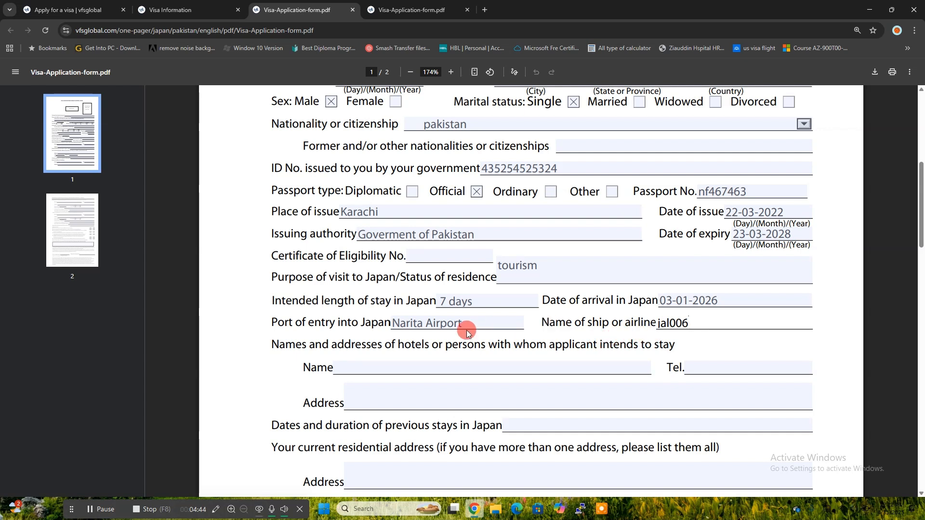
Step: Fill in hotel name hi hostel, the hotel's phone number, and address tokyo japan
click(437, 367)
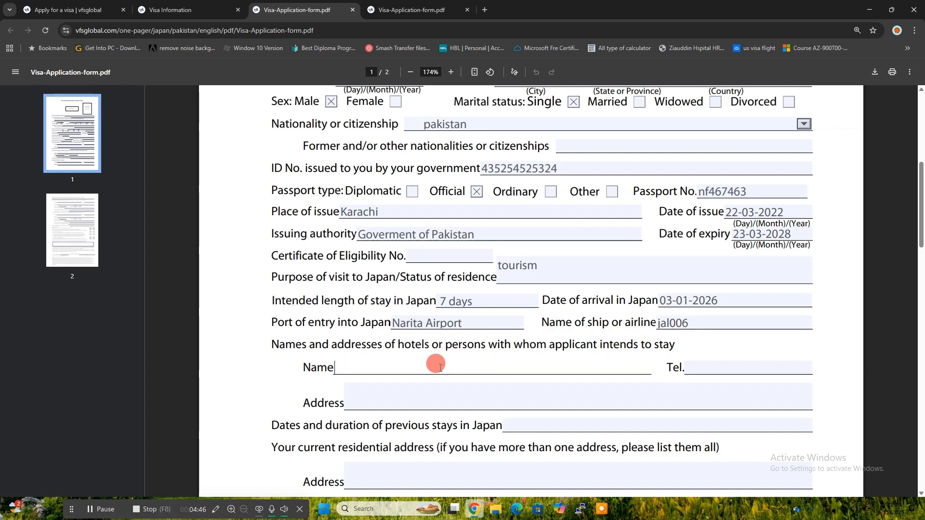
text(hi hostel)
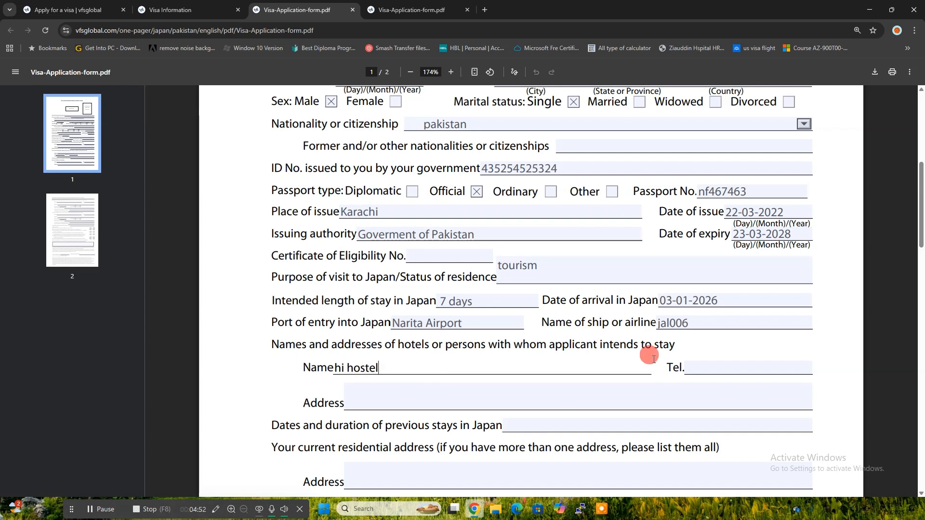
click(706, 363)
text(4546345)
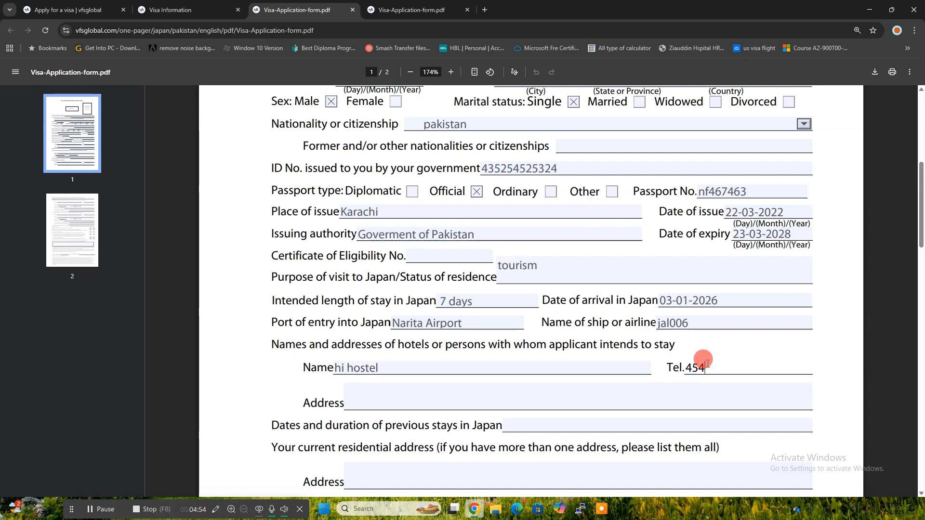
click(479, 399)
text(tok)
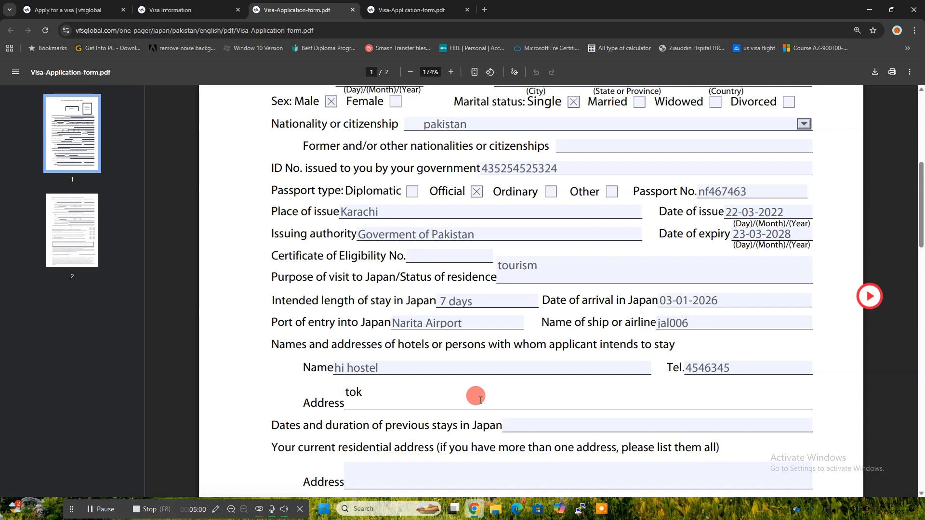
text(yo j)
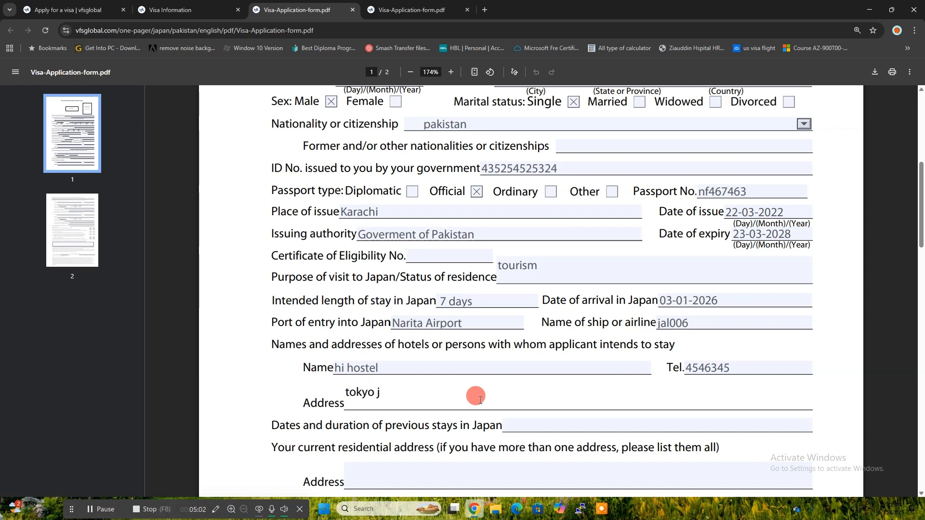
text(apan)
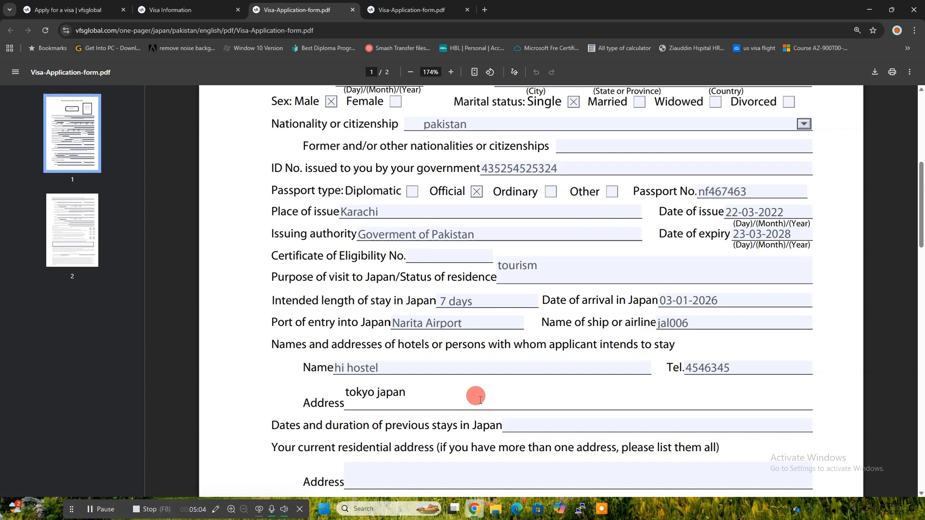
scroll(480, 399, down, 1)
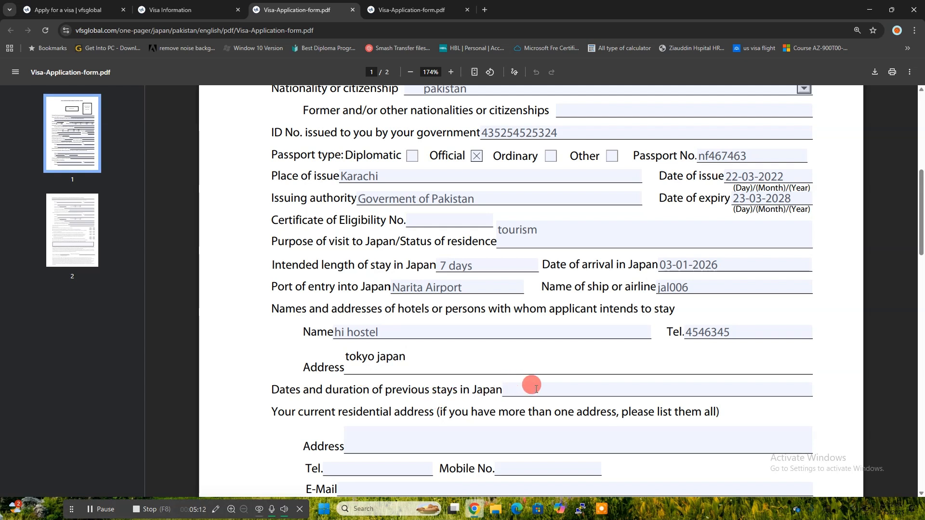
Step: Type the applicant's home address, mobile number and e-mail into the contact fields
scroll(458, 403, down, 1)
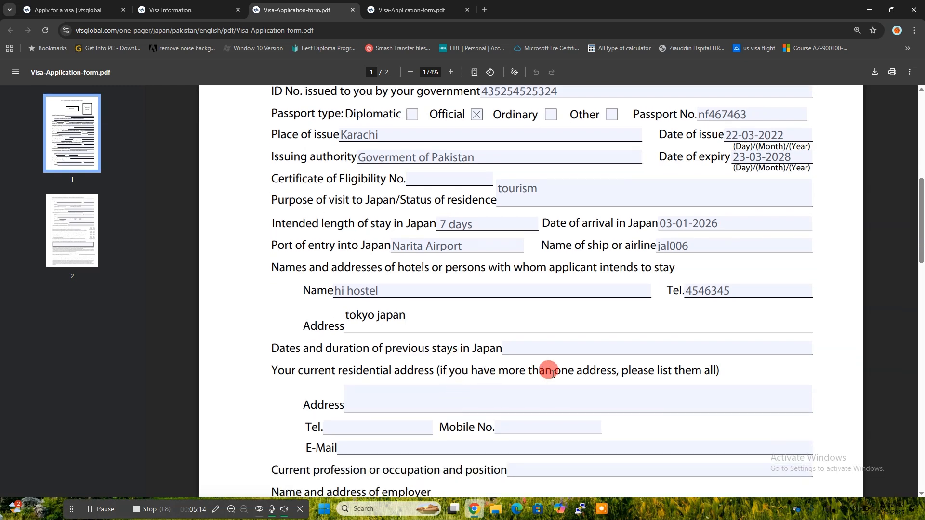
click(383, 396)
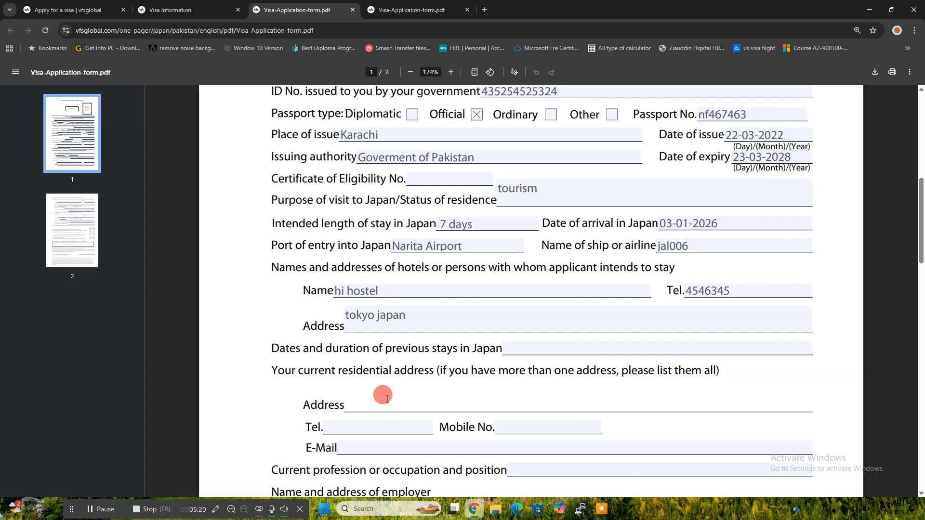
text(p)
key(BackSpace)
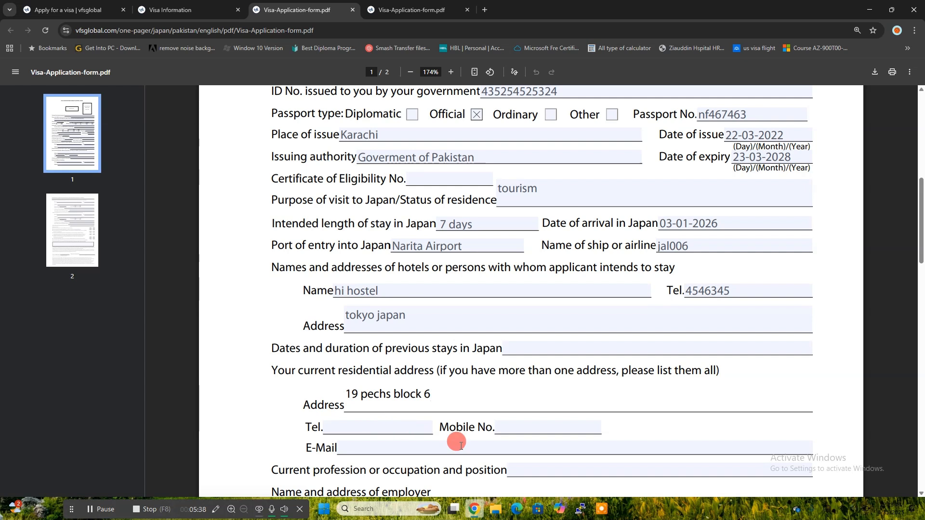
click(504, 428)
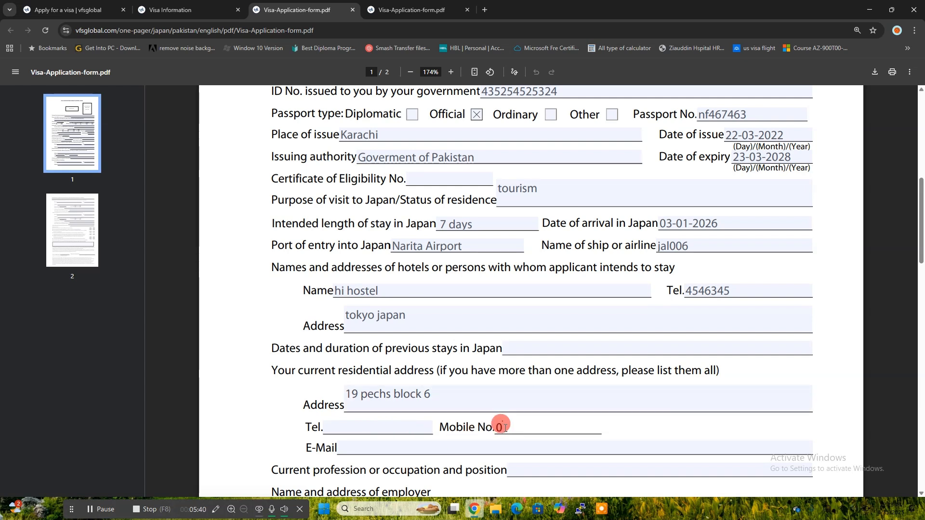
click(439, 447)
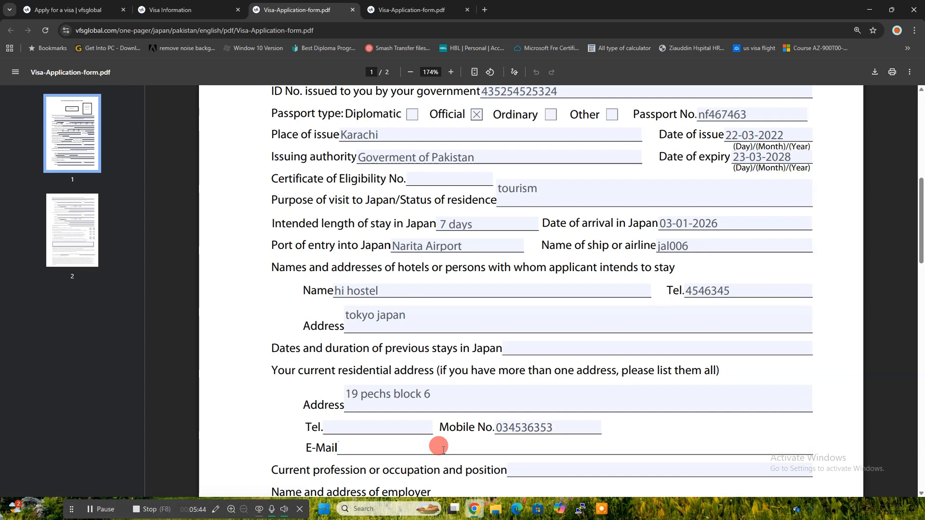
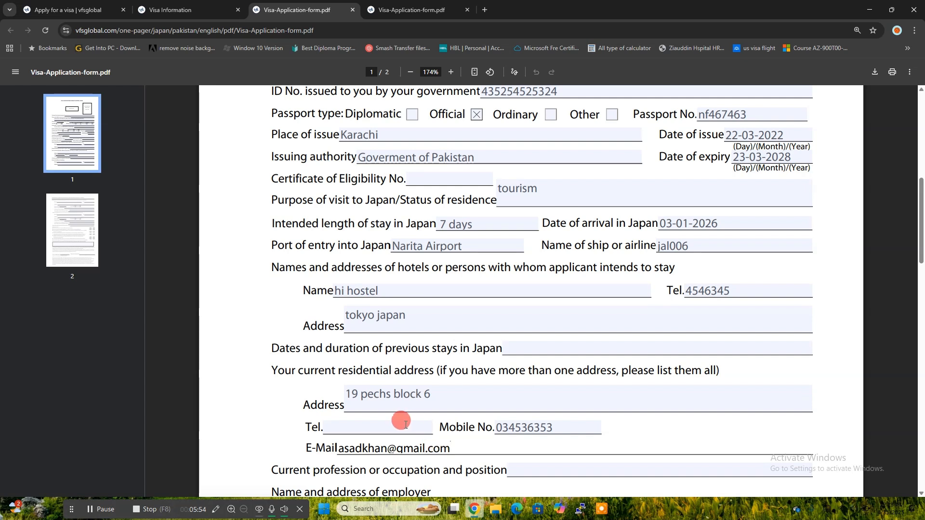
scroll(450, 421, down, 1)
click(524, 418)
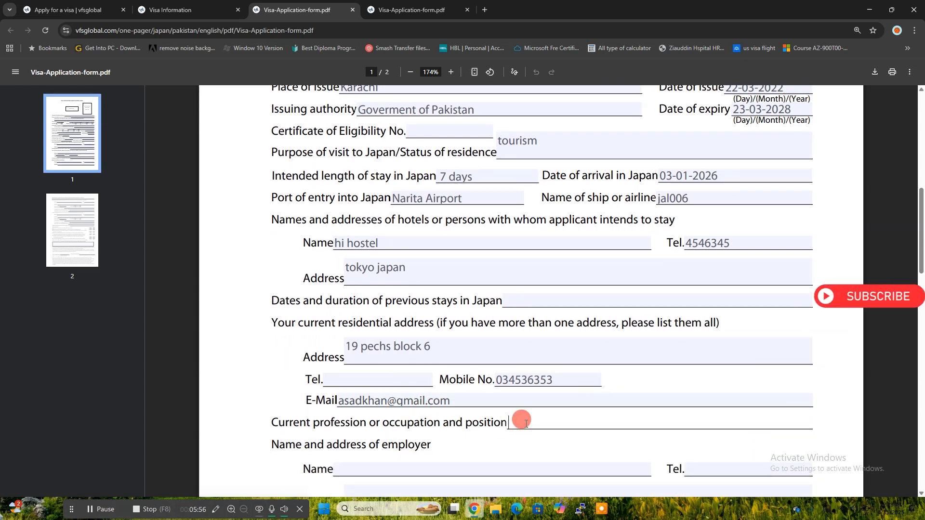
text(N)
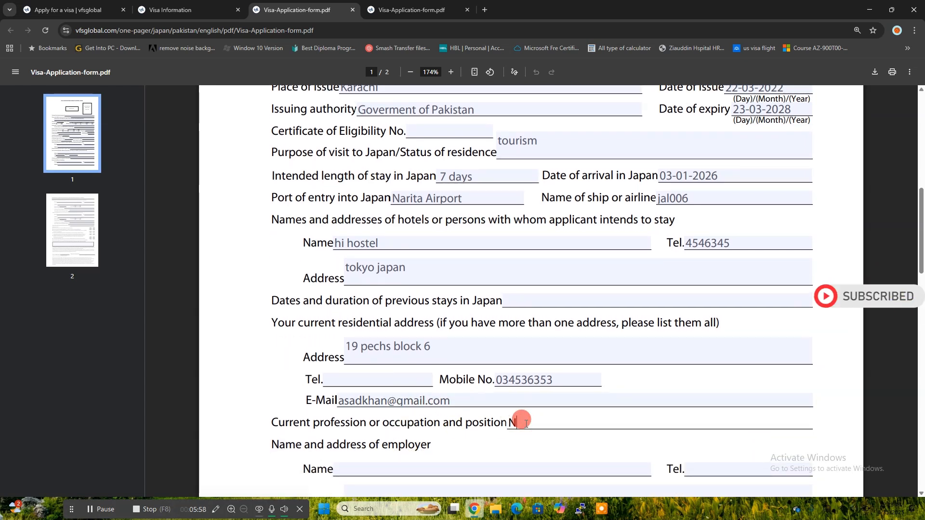
key(BackSpace)
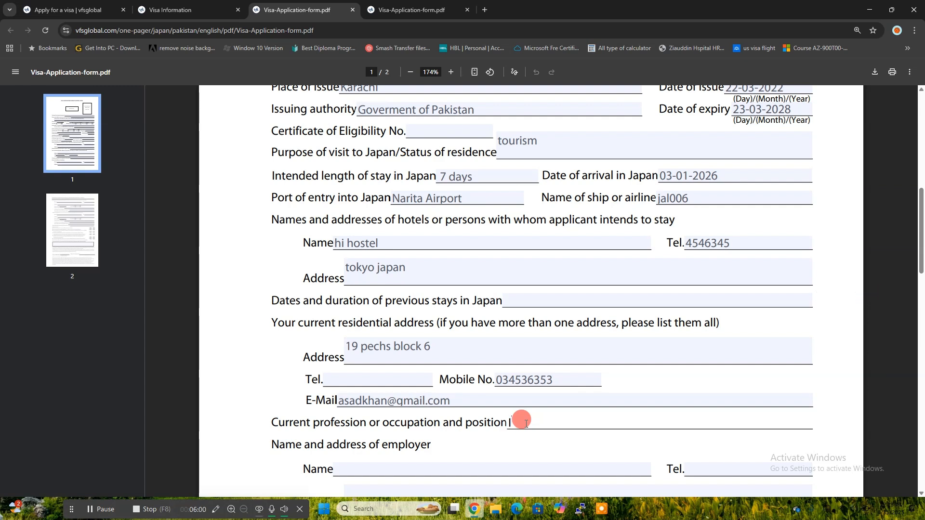
text(It)
text(NETWORKS)
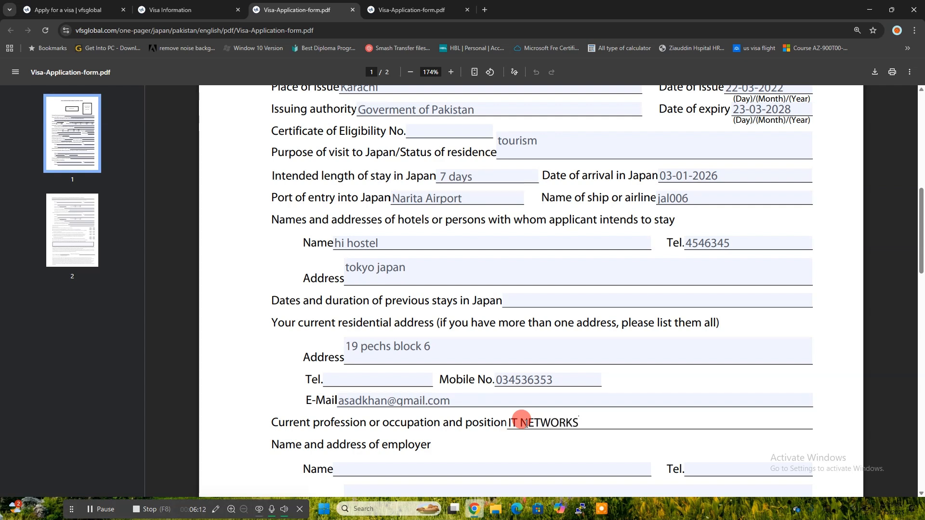
click(408, 467)
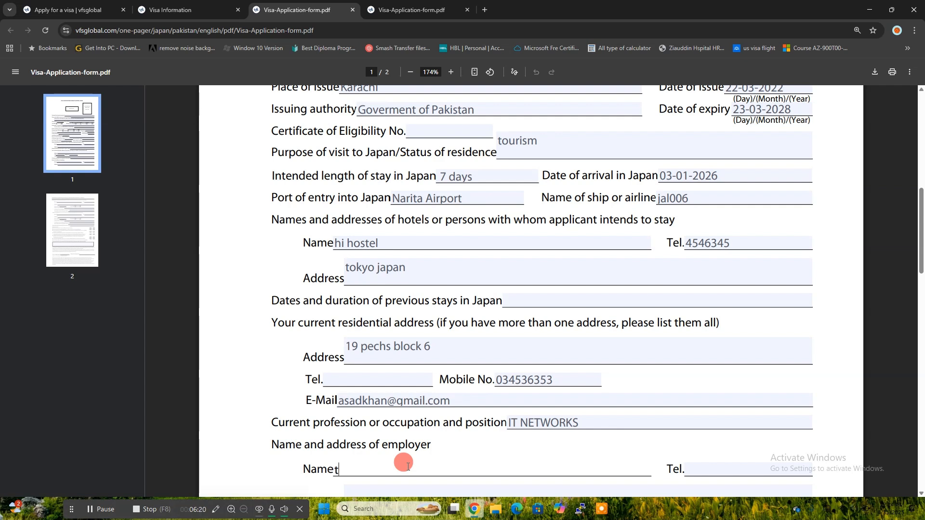
scroll(408, 467, down, 1)
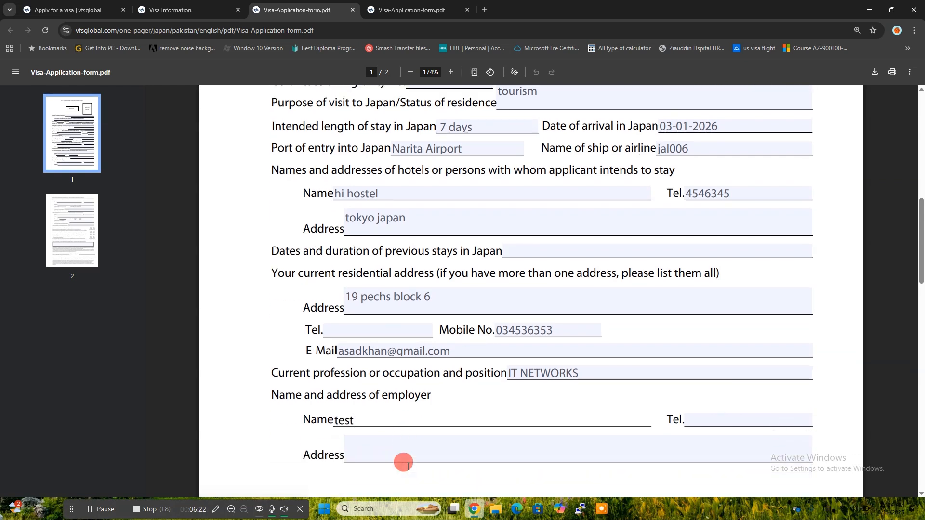
click(704, 417)
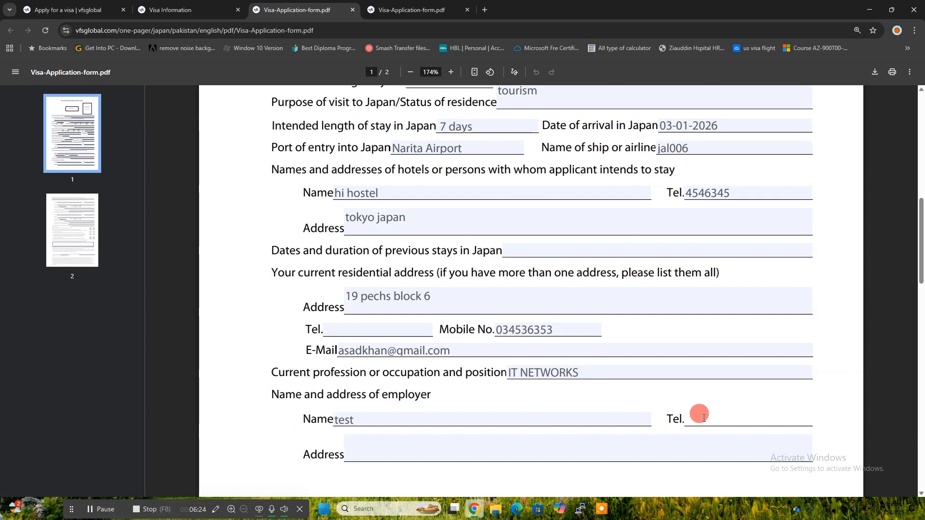
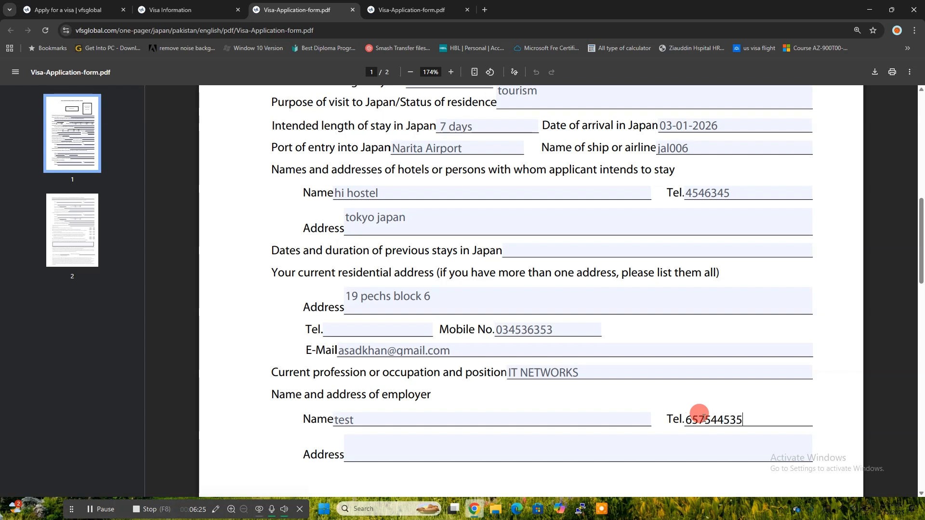
click(607, 447)
text(ka)
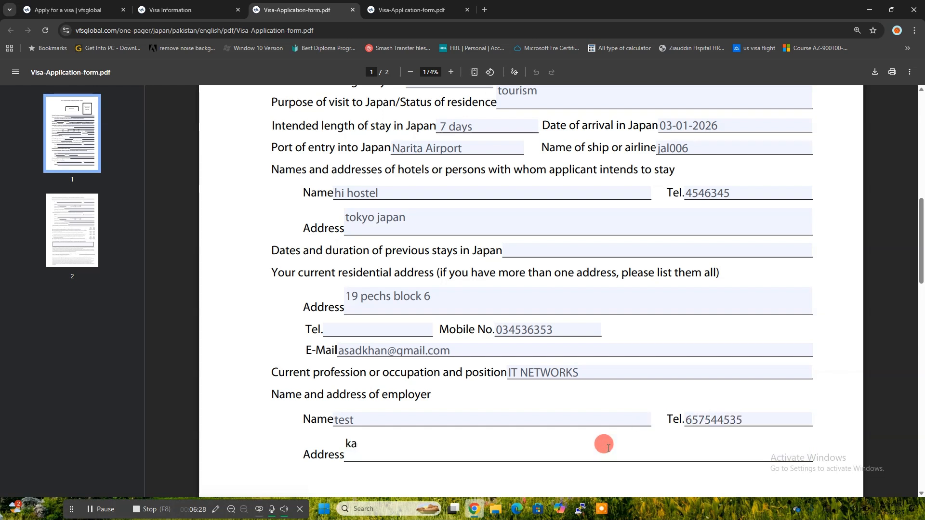
text(rachi)
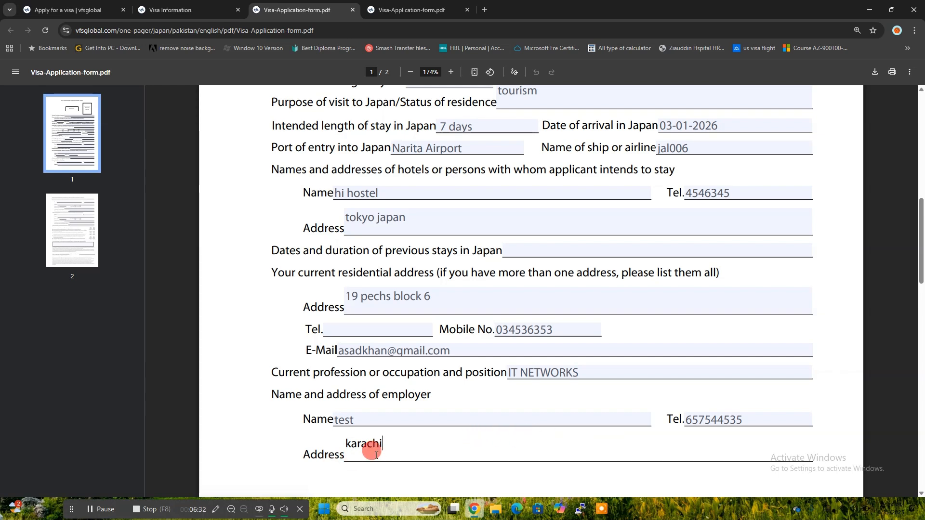
scroll(376, 455, down, 5)
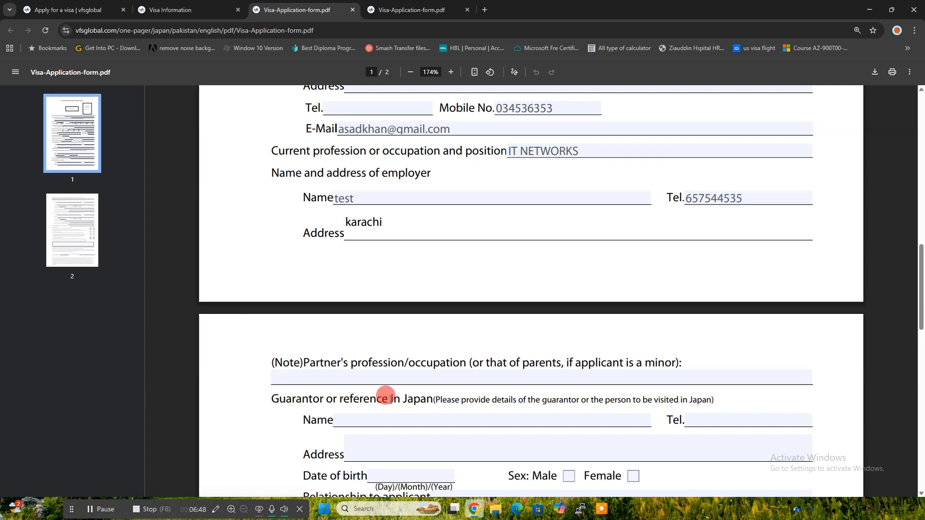
scroll(512, 446, down, 1)
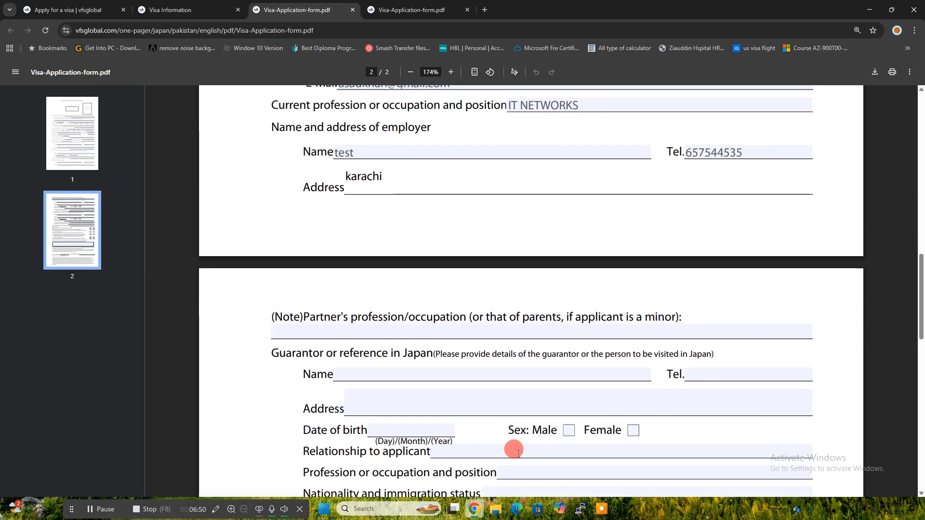
scroll(518, 453, down, 1)
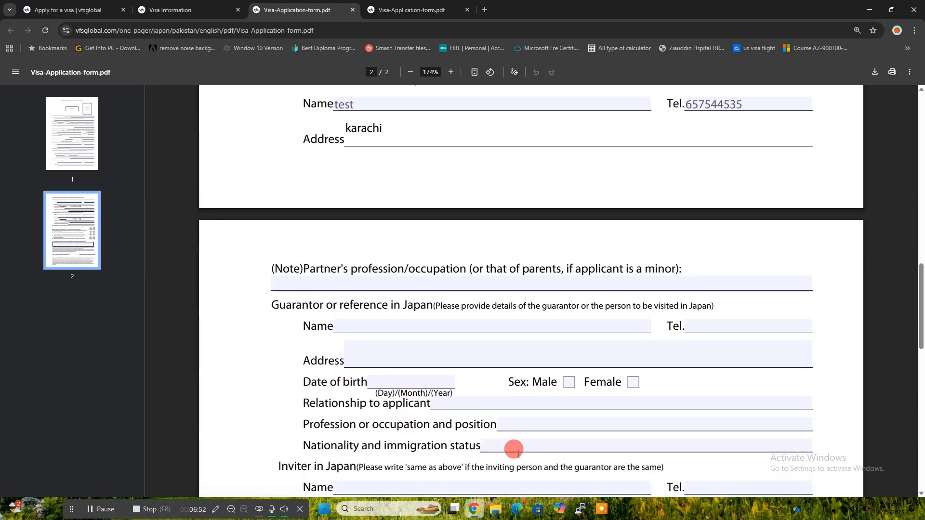
scroll(518, 453, down, 3)
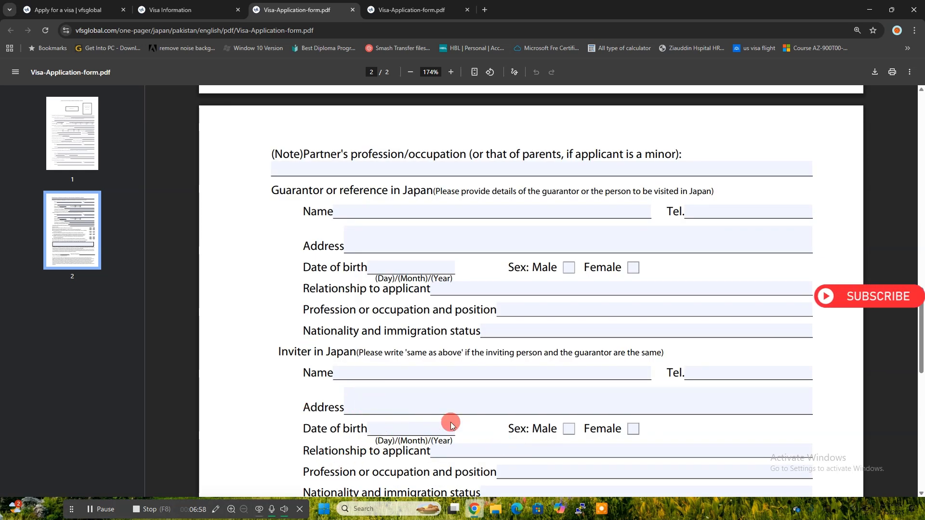
scroll(450, 422, down, 1)
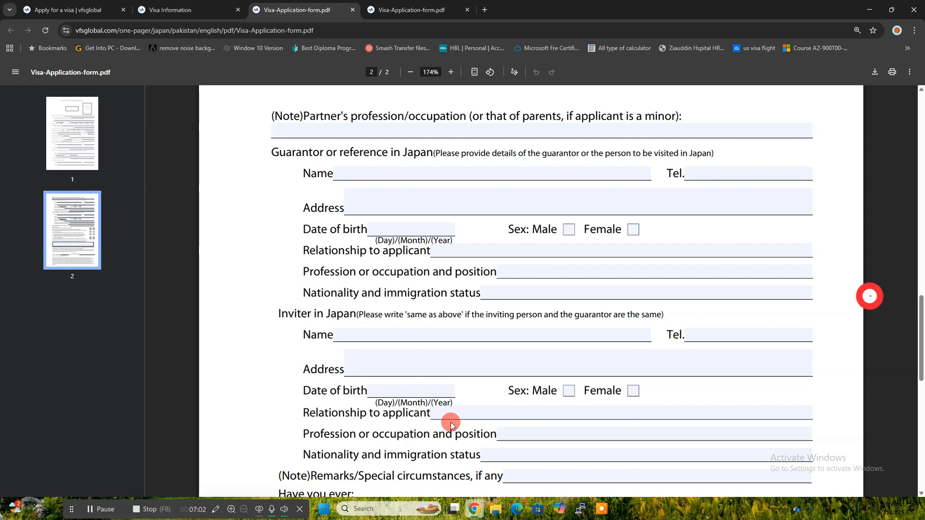
scroll(453, 413, down, 1)
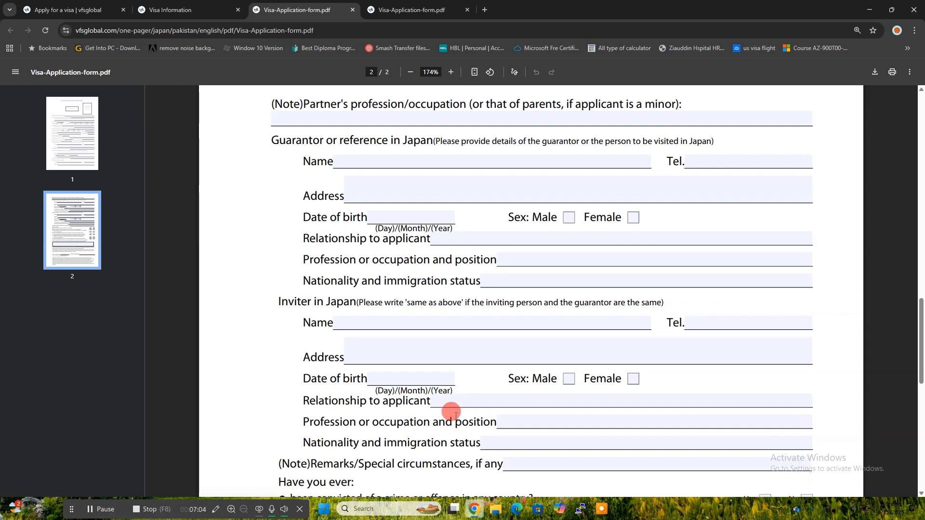
scroll(451, 411, up, 1)
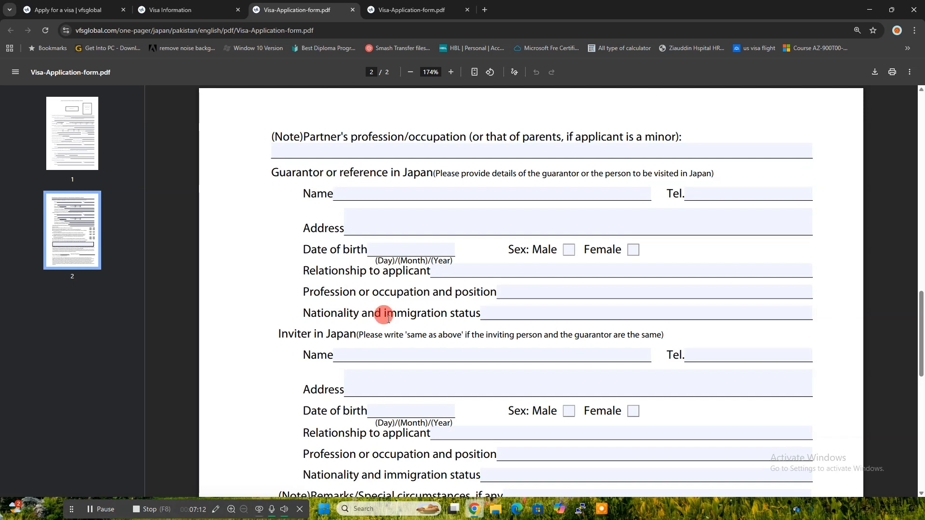
scroll(386, 316, down, 3)
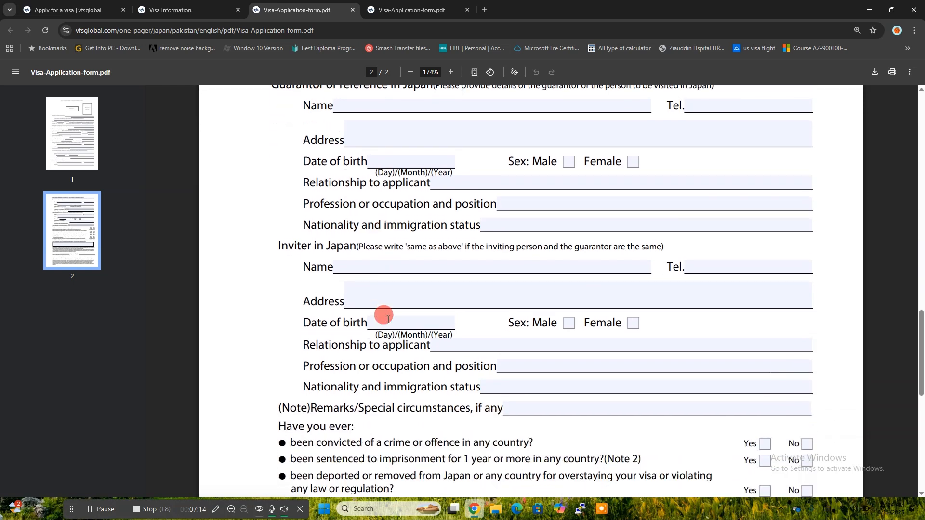
scroll(499, 347, down, 3)
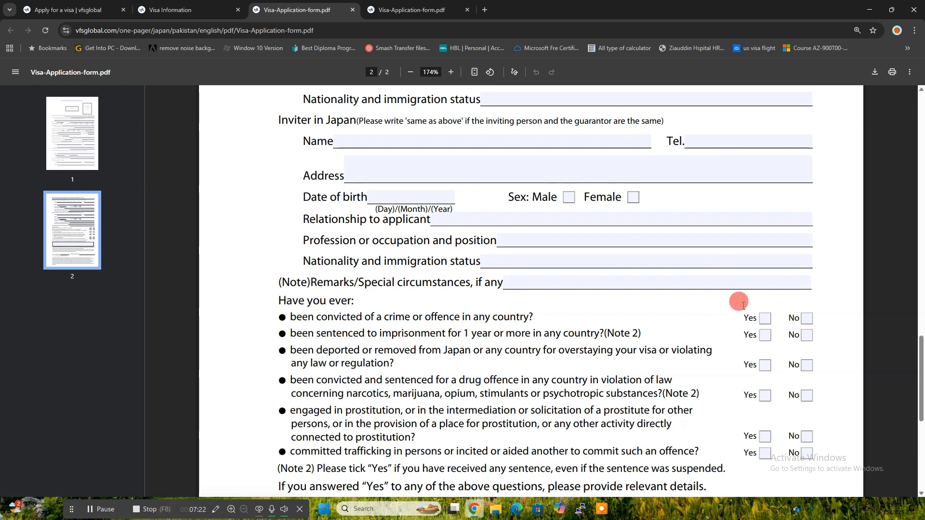
Step: Tick No beside the conviction, imprisonment and drug-offence questions
click(807, 320)
click(807, 336)
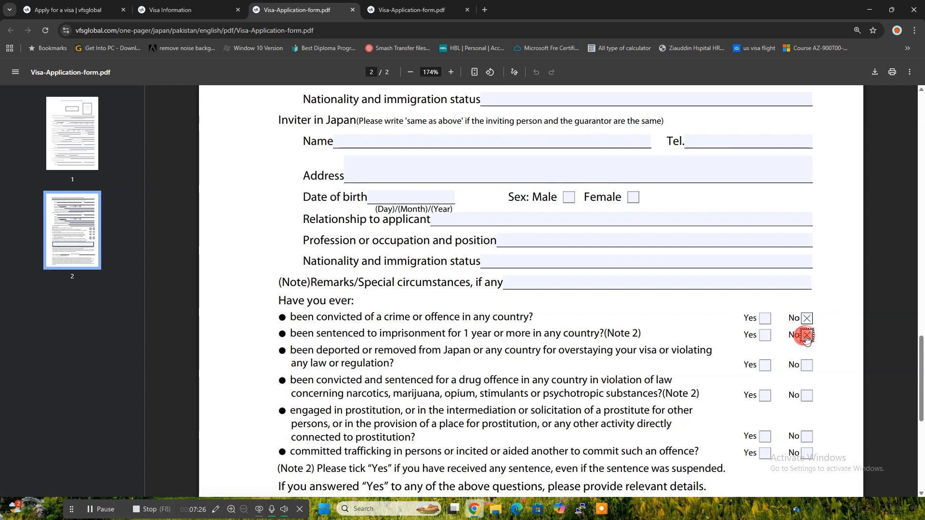
click(806, 396)
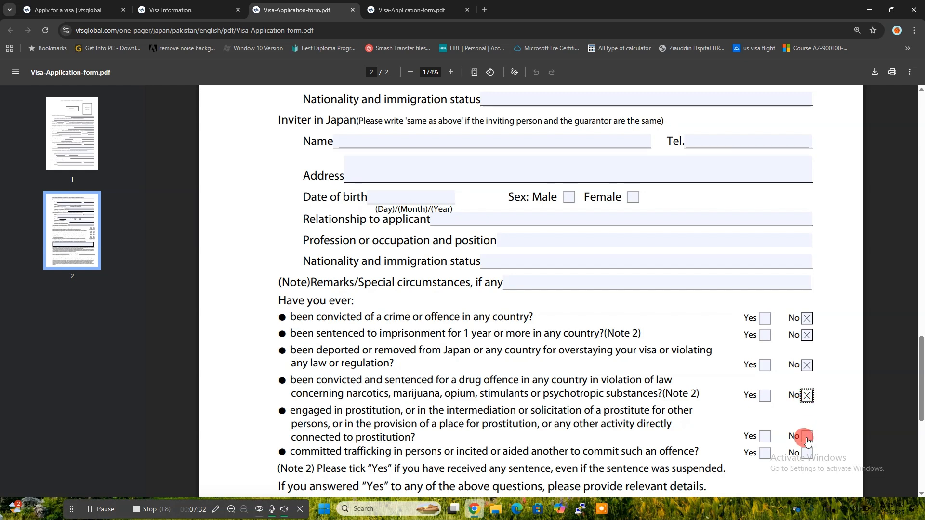
scroll(808, 460, down, 1)
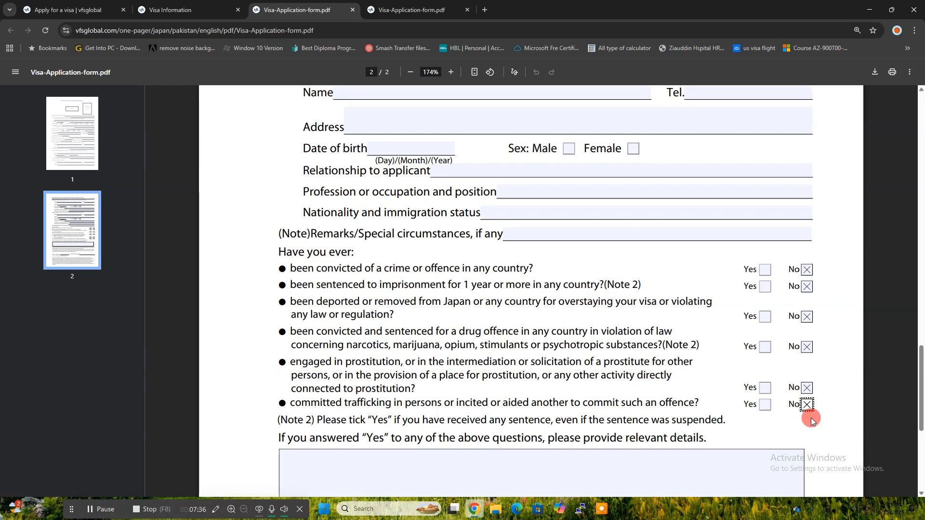
scroll(811, 421, down, 1)
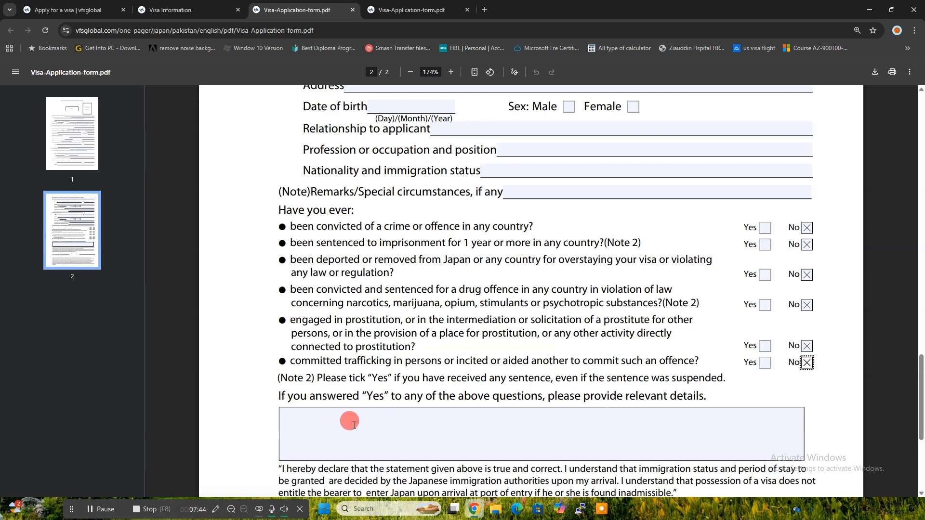
scroll(354, 425, down, 1)
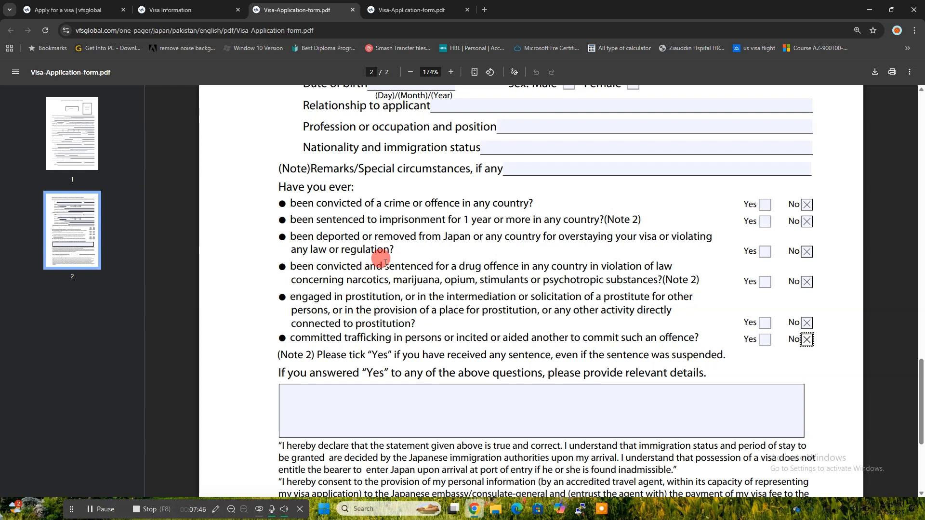
scroll(366, 287, down, 5)
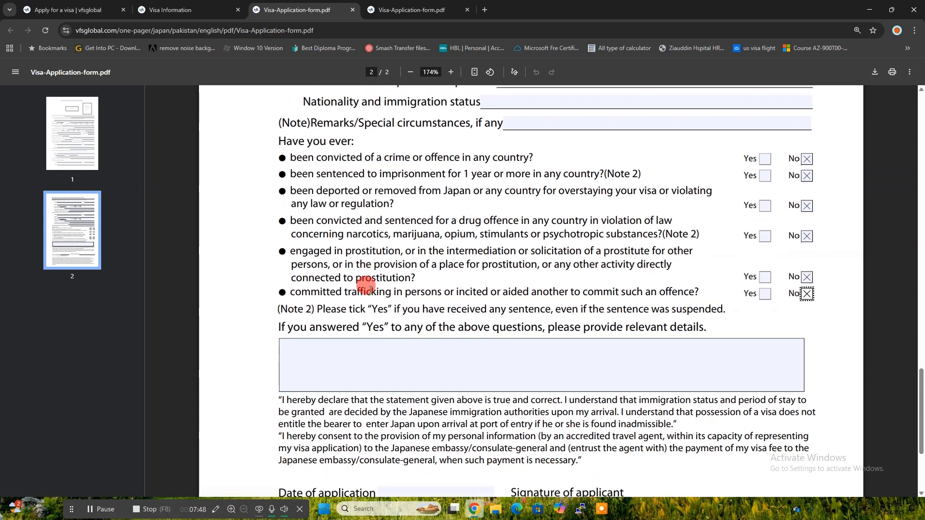
Step: Enter 31-08-25 as the Date of application, correcting the mistyped digits
click(406, 407)
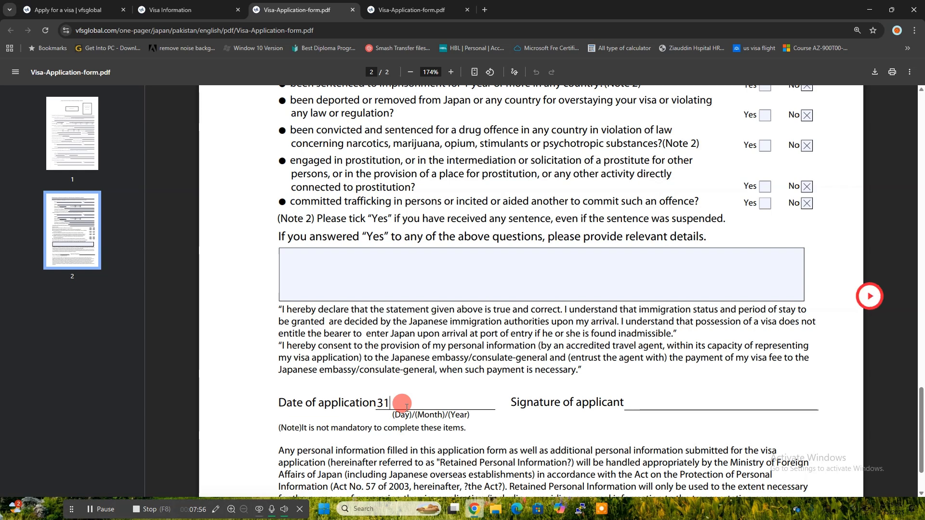
text(31-08)
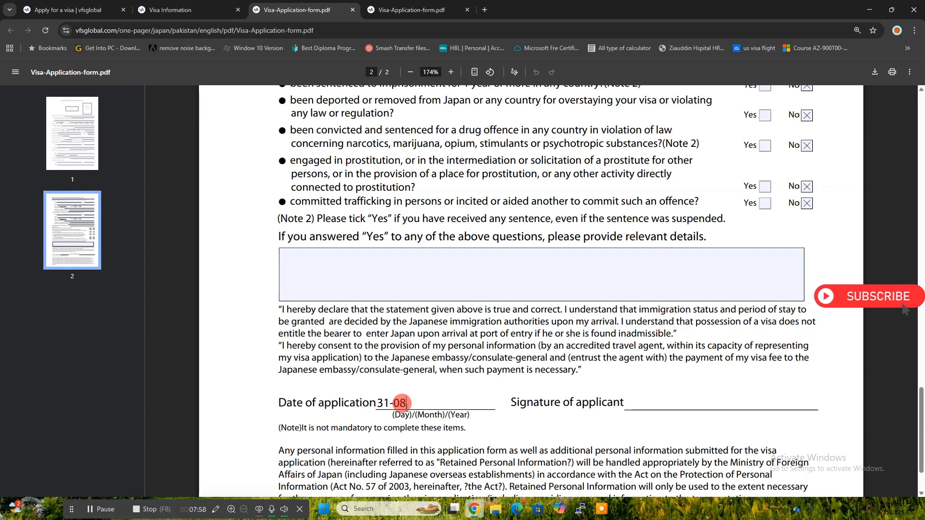
text(020)
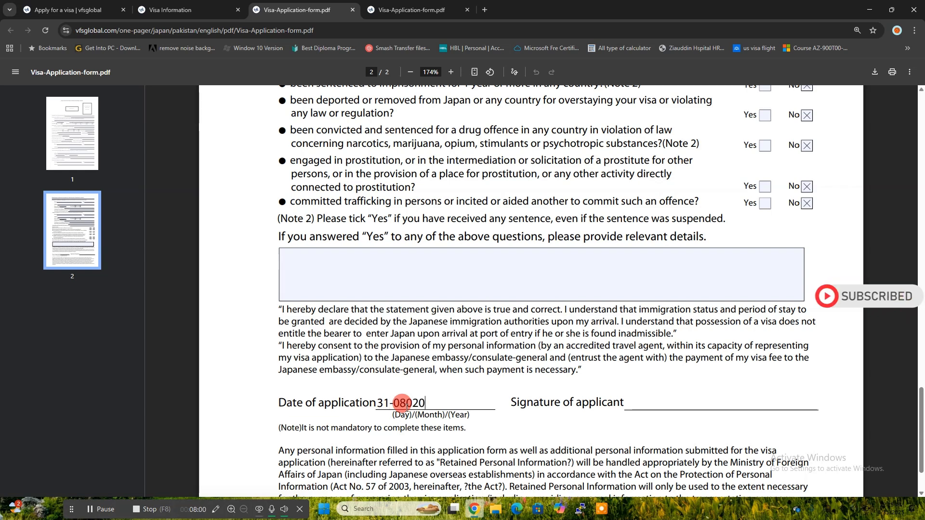
key(BackSpace)
key(BackSpace)
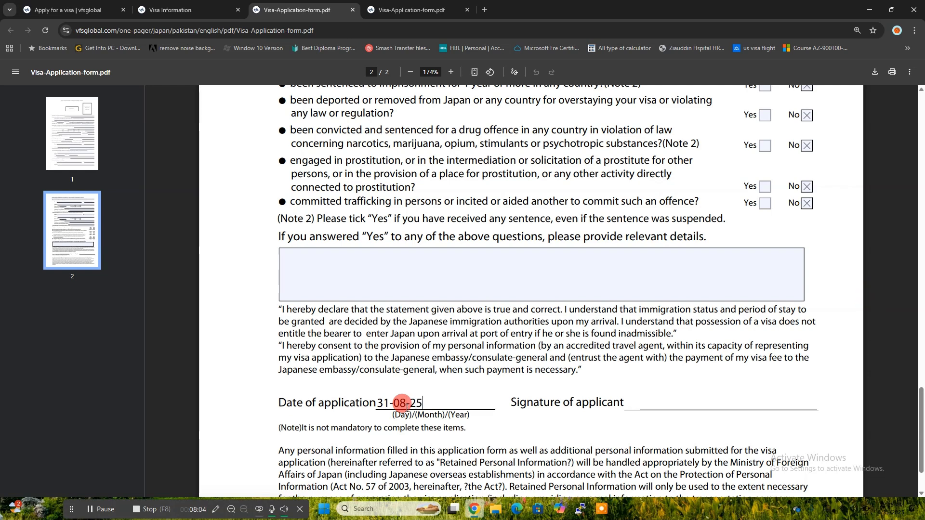
click(656, 401)
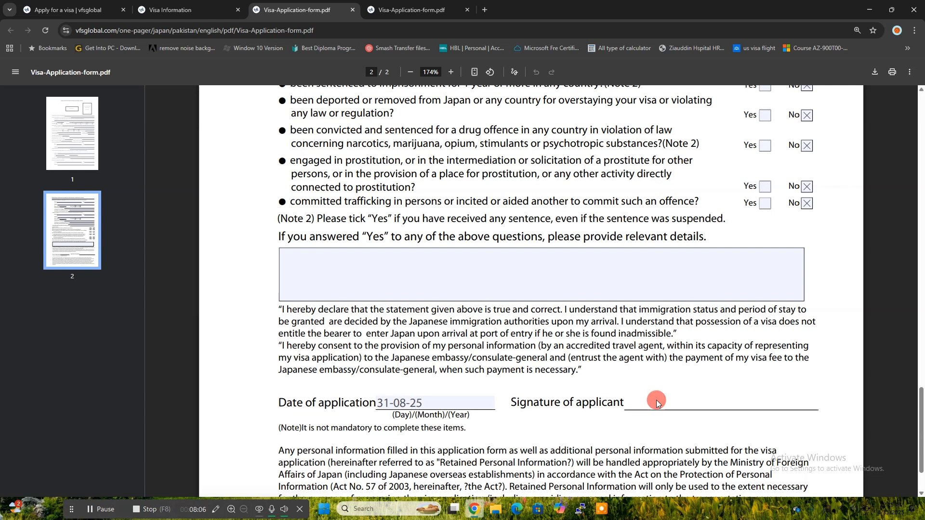
Step: Scroll back to page 1 and check the nationality country list
scroll(676, 405, down, 2)
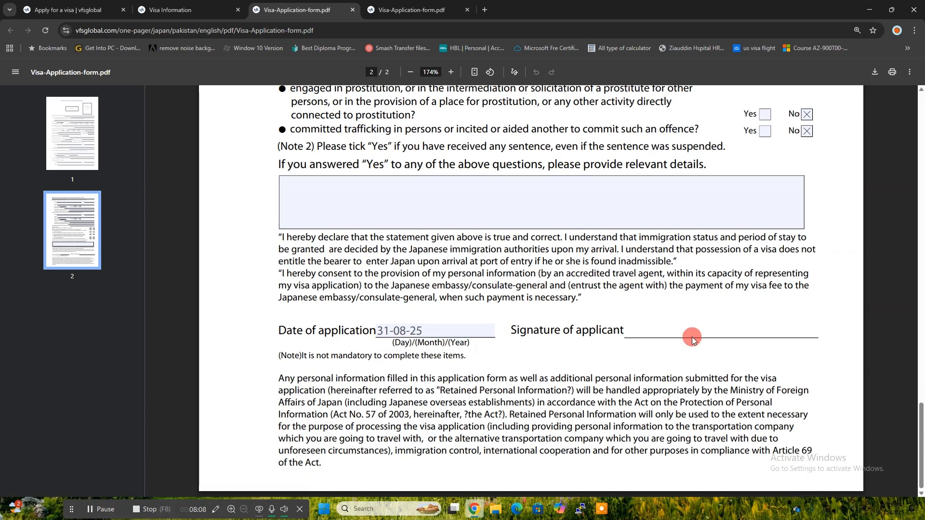
scroll(686, 335, up, 7)
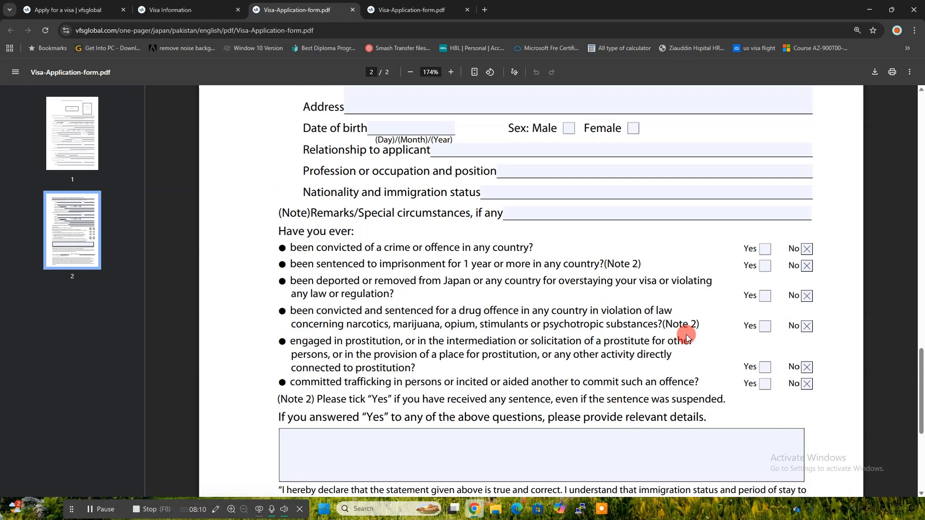
scroll(686, 335, up, 10)
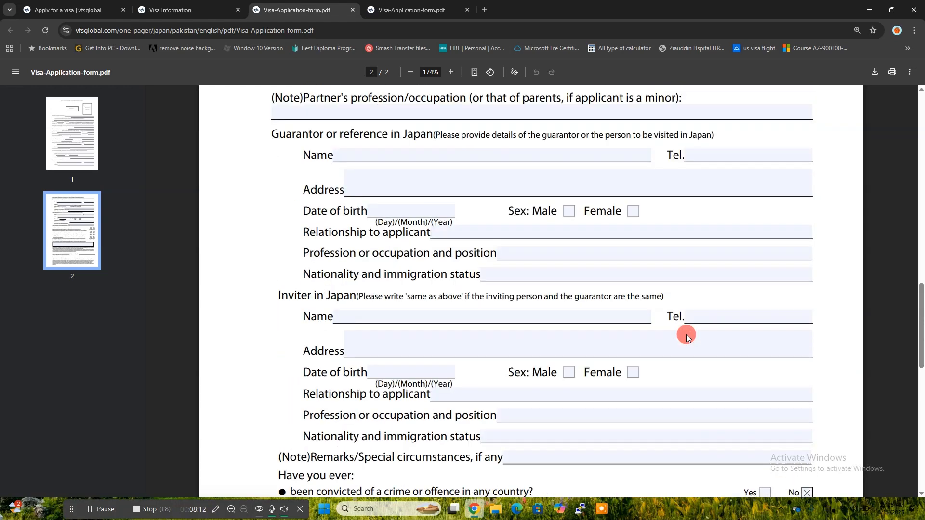
scroll(687, 336, up, 20)
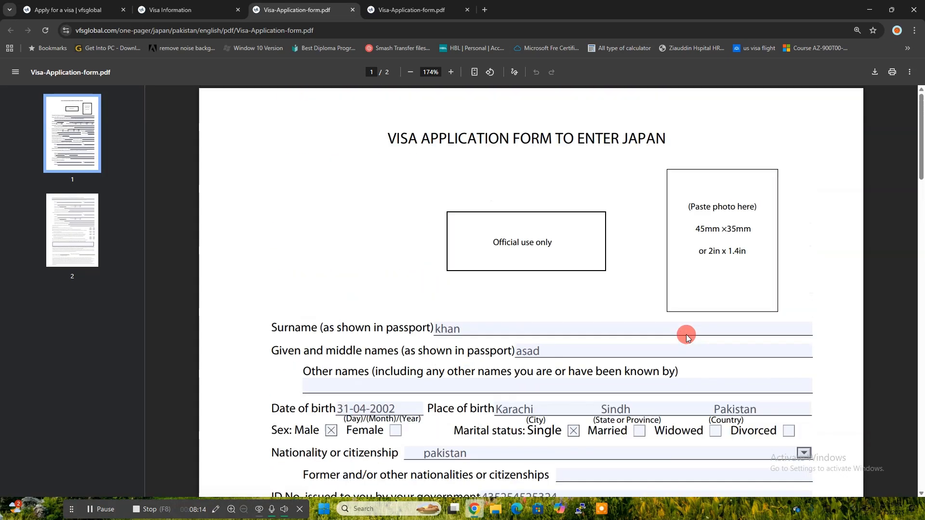
click(805, 454)
scroll(841, 412, down, 2)
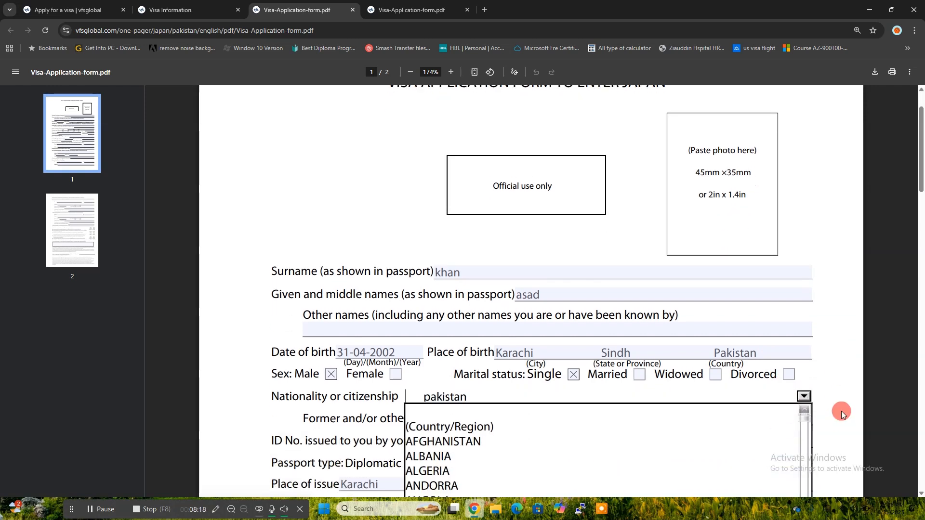
scroll(821, 365, up, 1)
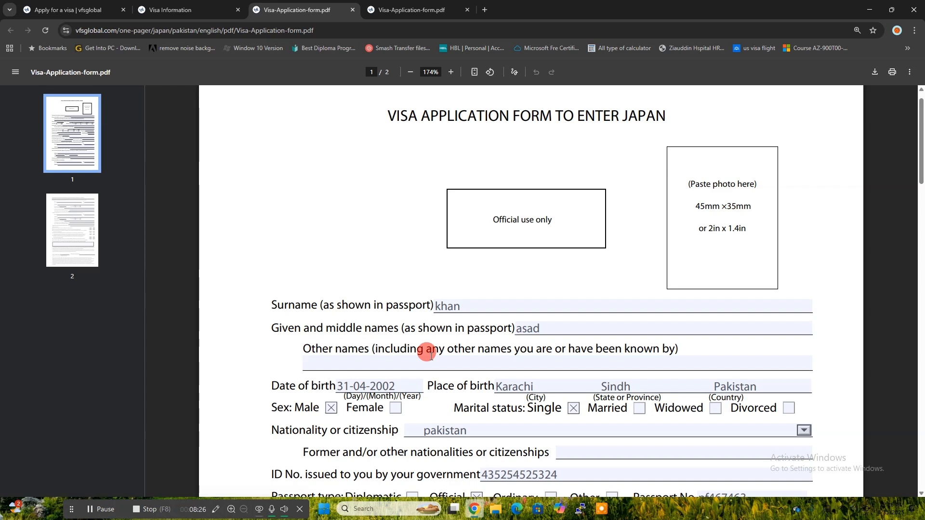
Step: Review the tourism visa's Download Forms list on the Visa Information page, then start a new Google tab
click(198, 5)
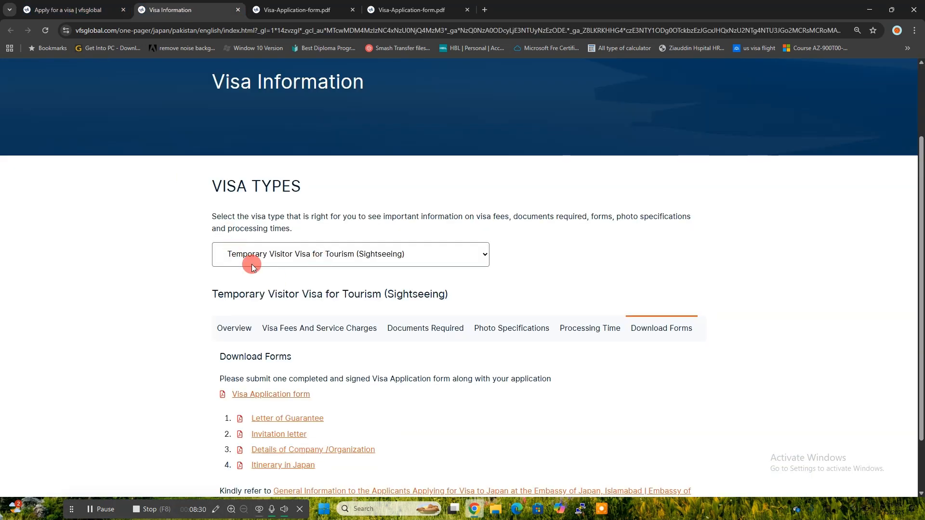
scroll(204, 172, up, 2)
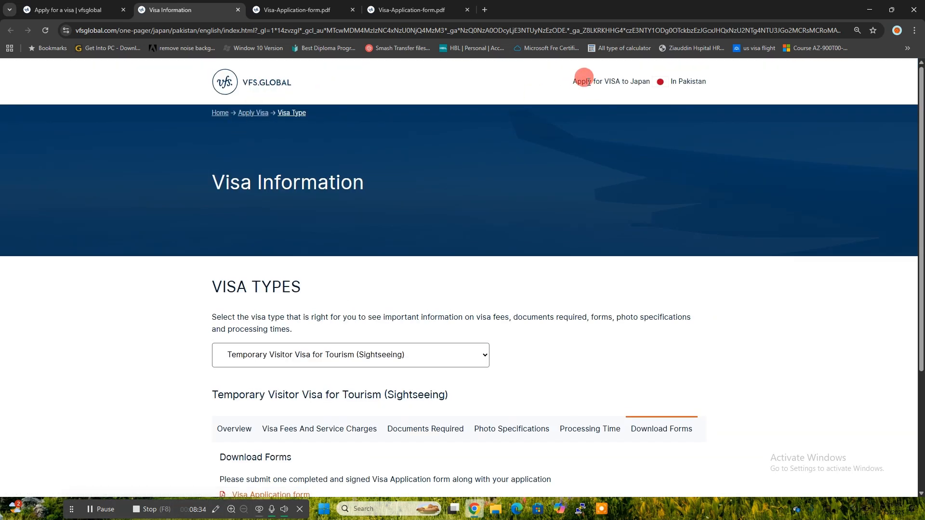
scroll(522, 285, down, 3)
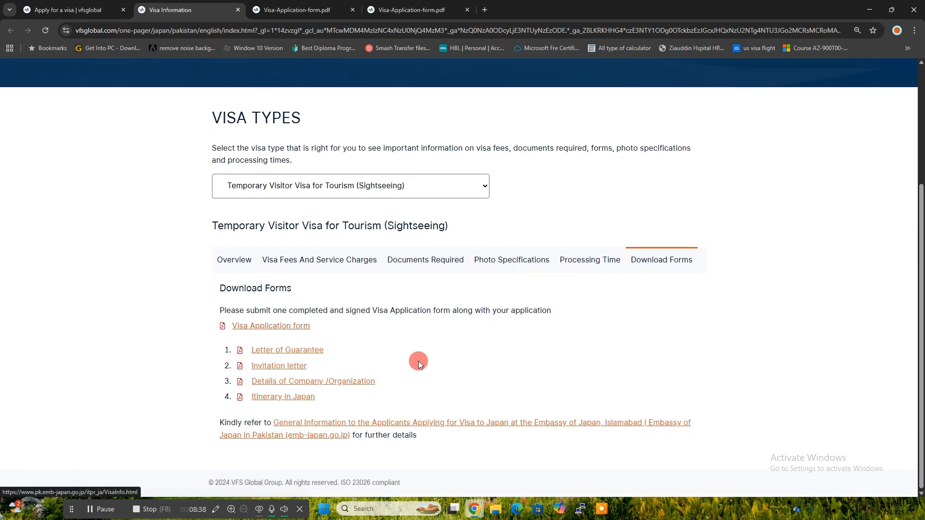
drag(380, 336, 424, 424)
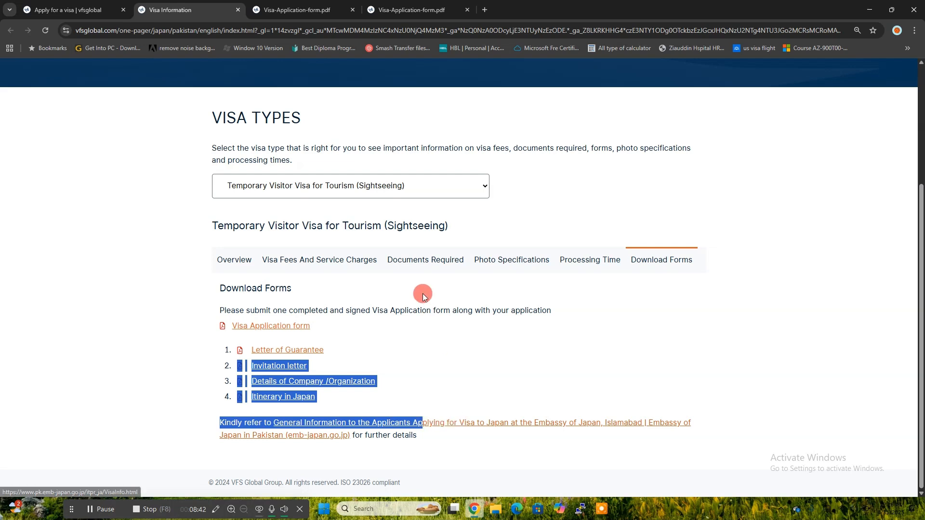
click(486, 10)
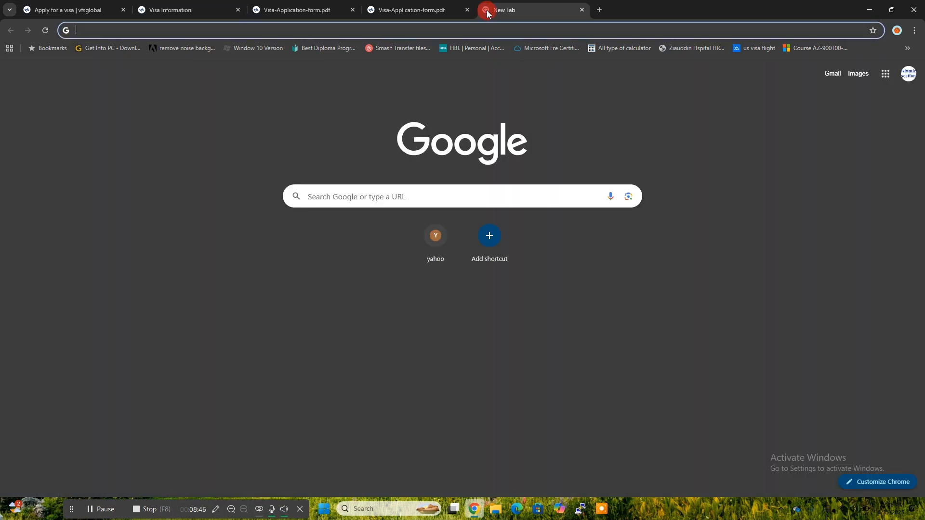
Step: Go back to the filled-in Visa-Application-form.pdf tab, passing over the blank copy
click(401, 4)
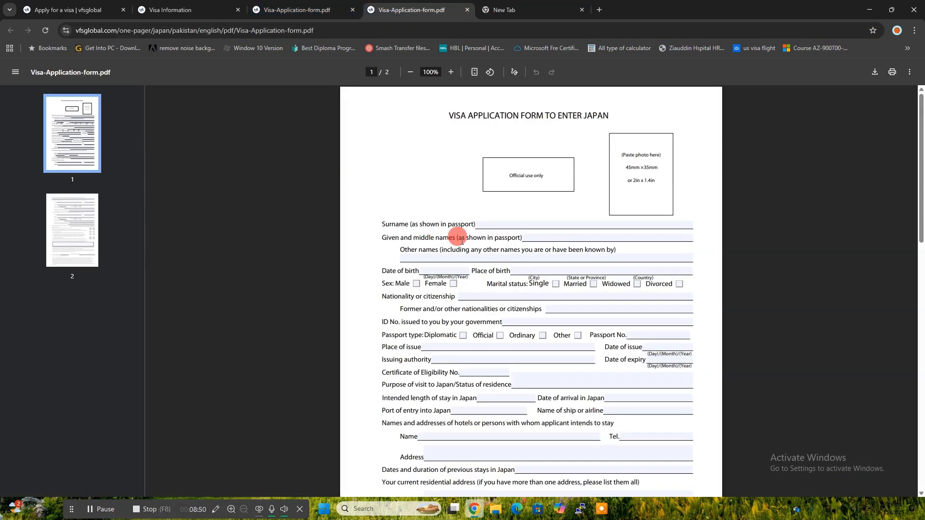
scroll(460, 239, down, 1)
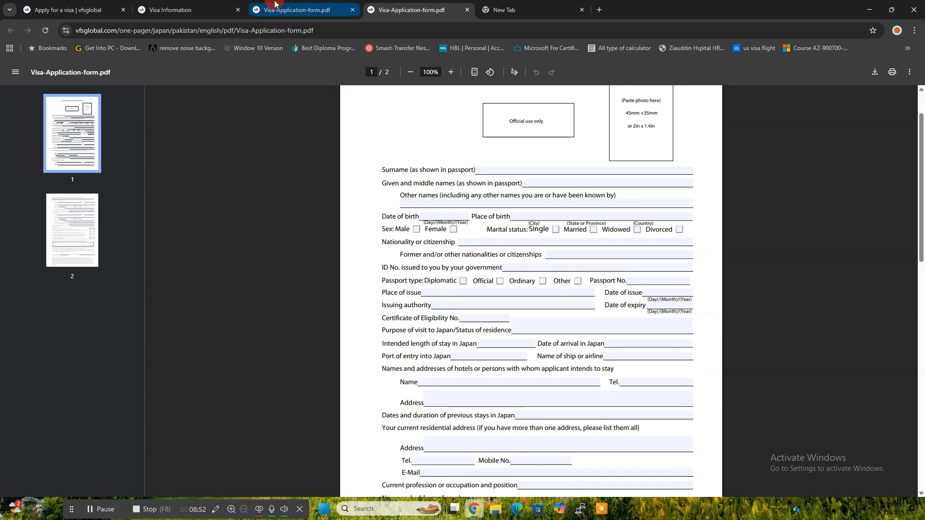
click(261, 10)
scroll(364, 218, down, 2)
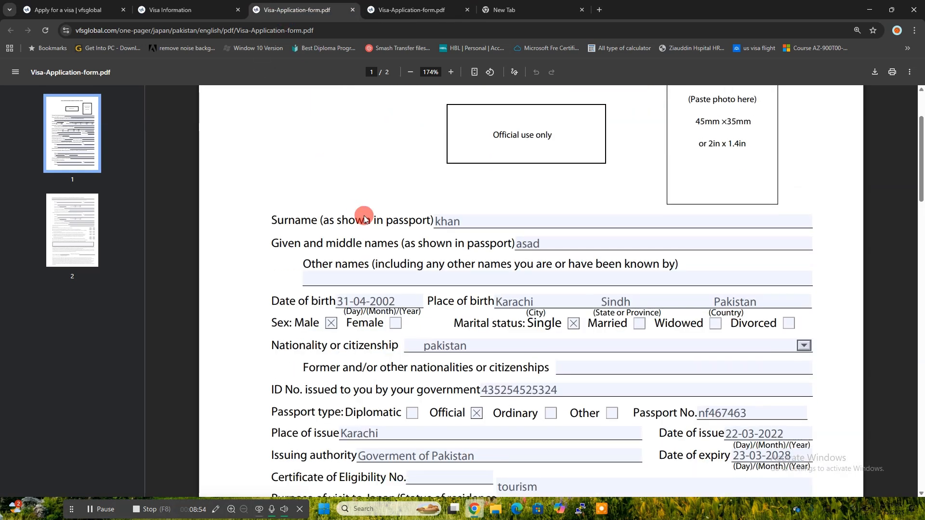